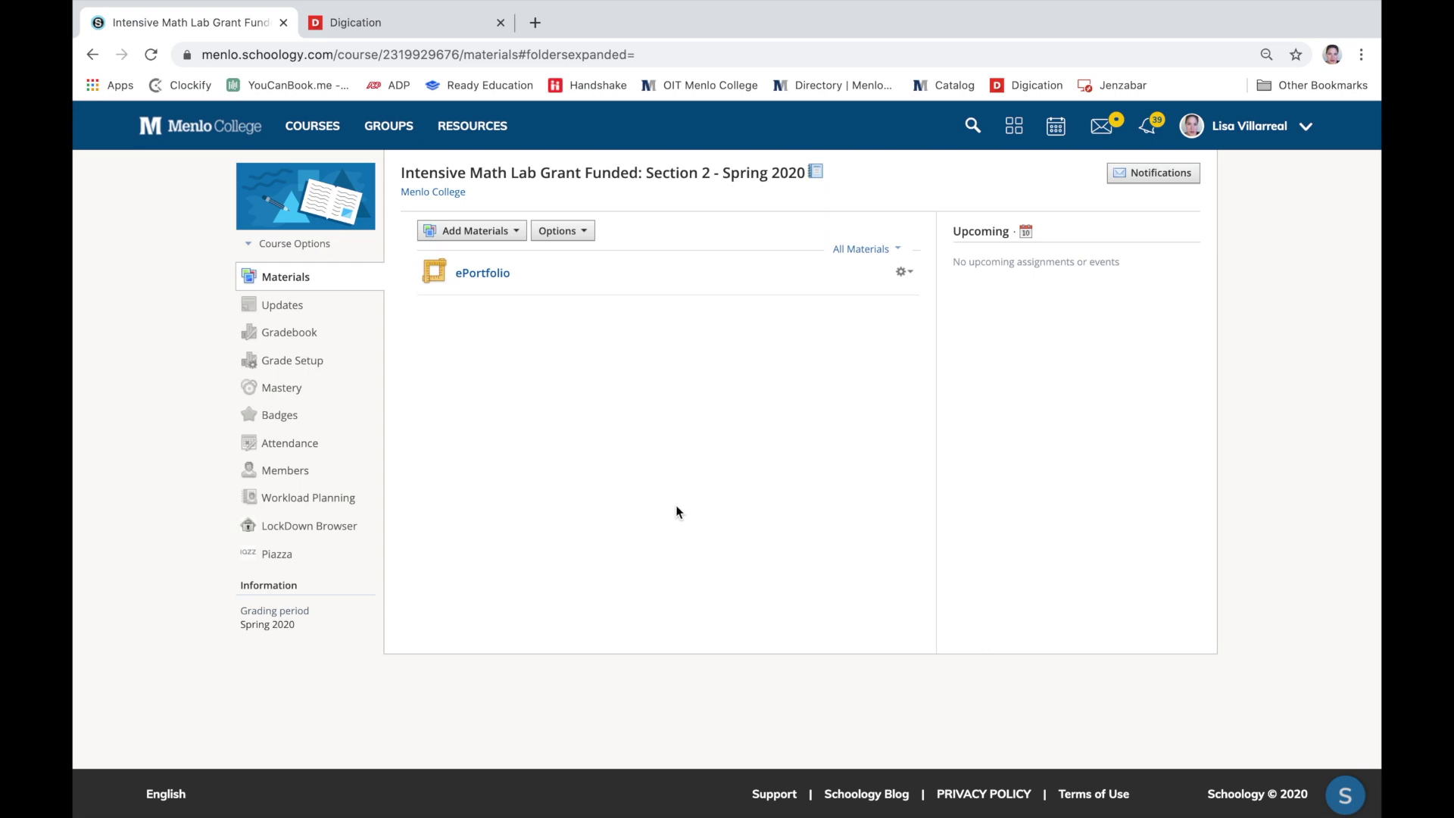
# - Open the course's ePortfolio material and start a new ePortfolio shared with this course
pyautogui.click(498, 277)
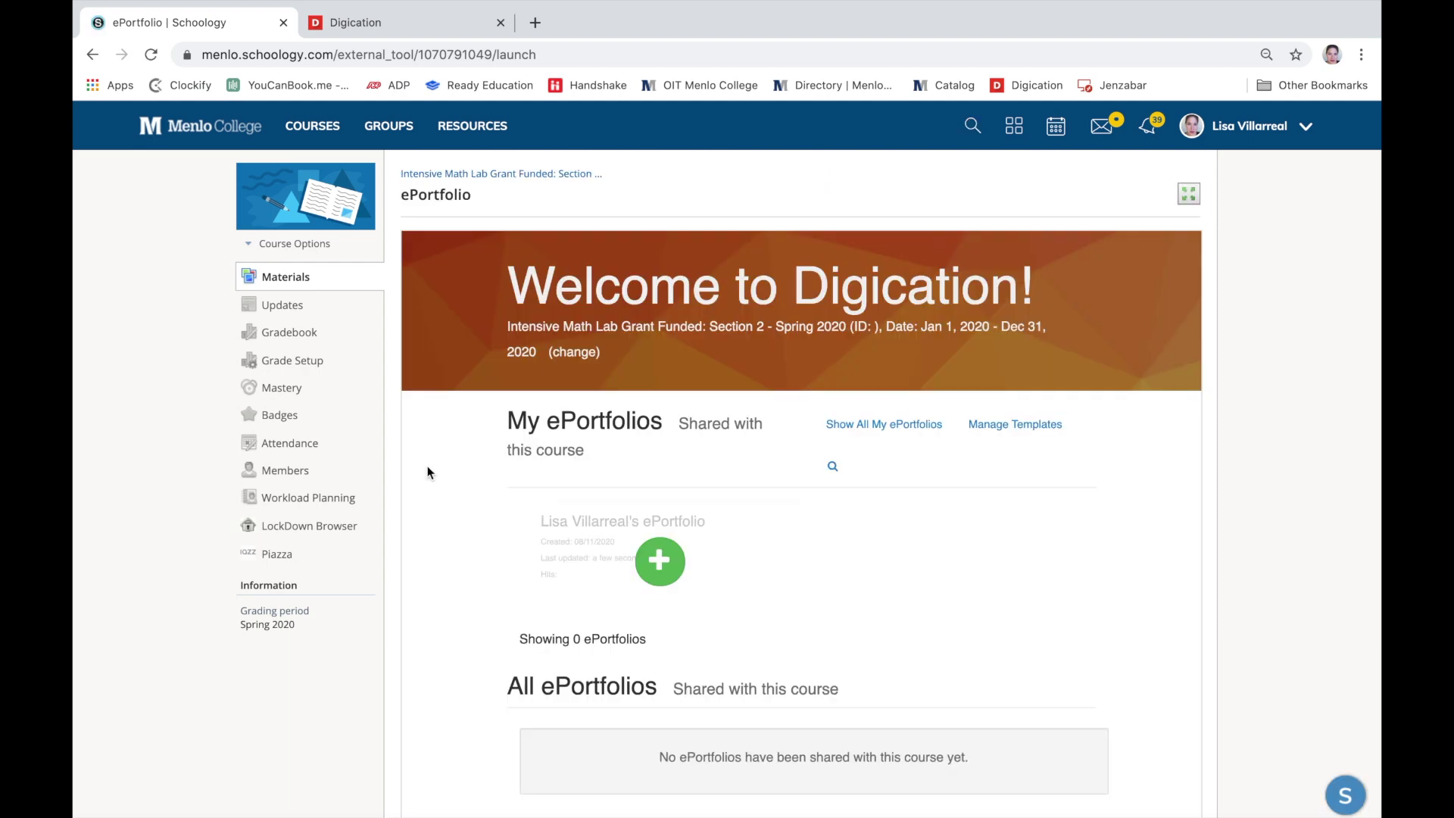
pyautogui.click(657, 562)
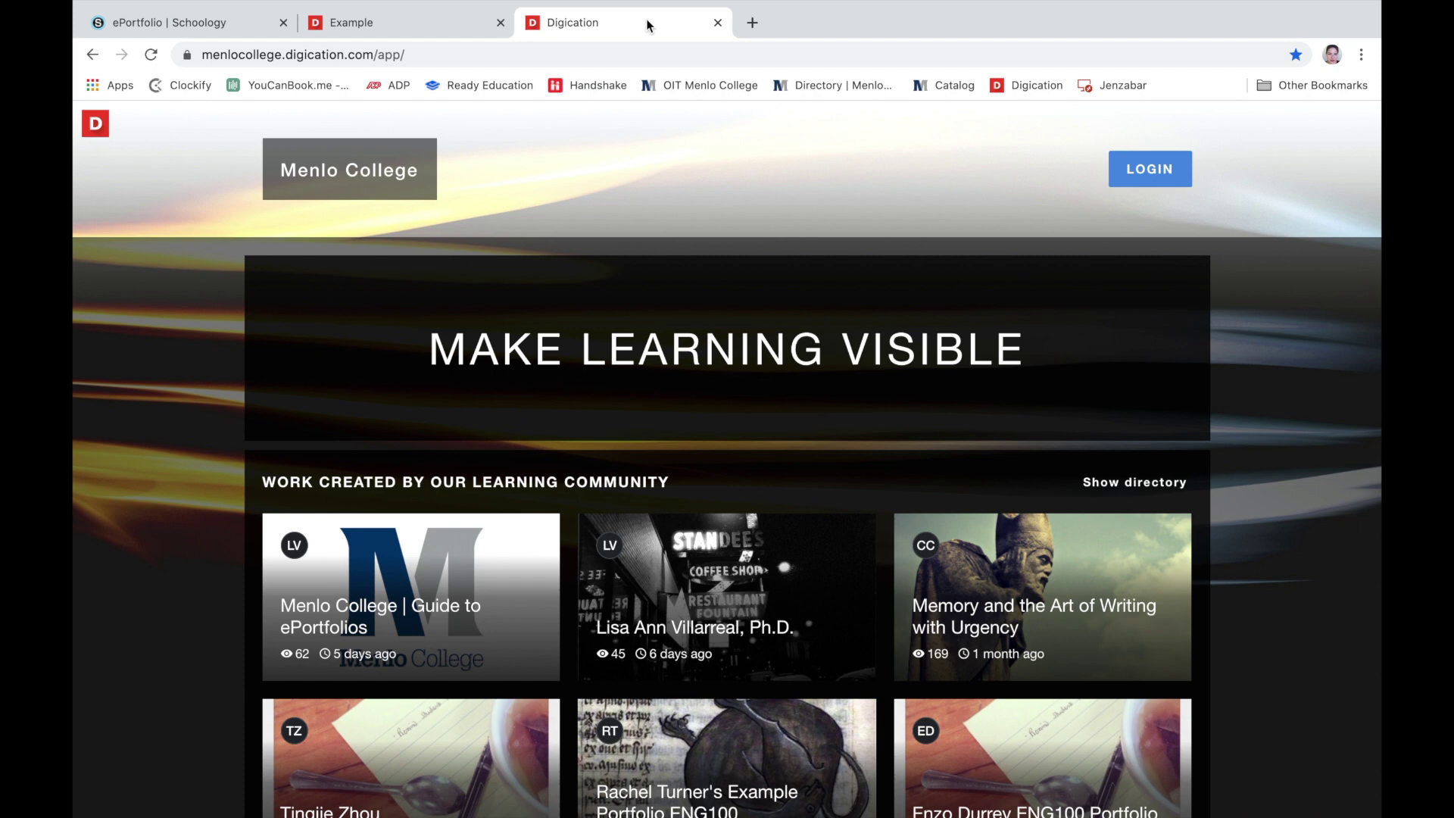
# - Log in to Digication at menlocollege.digication.com/app/ through the Menlo College single sign-on
pyautogui.moveTo(199, 54); pyautogui.dragTo(372, 73)
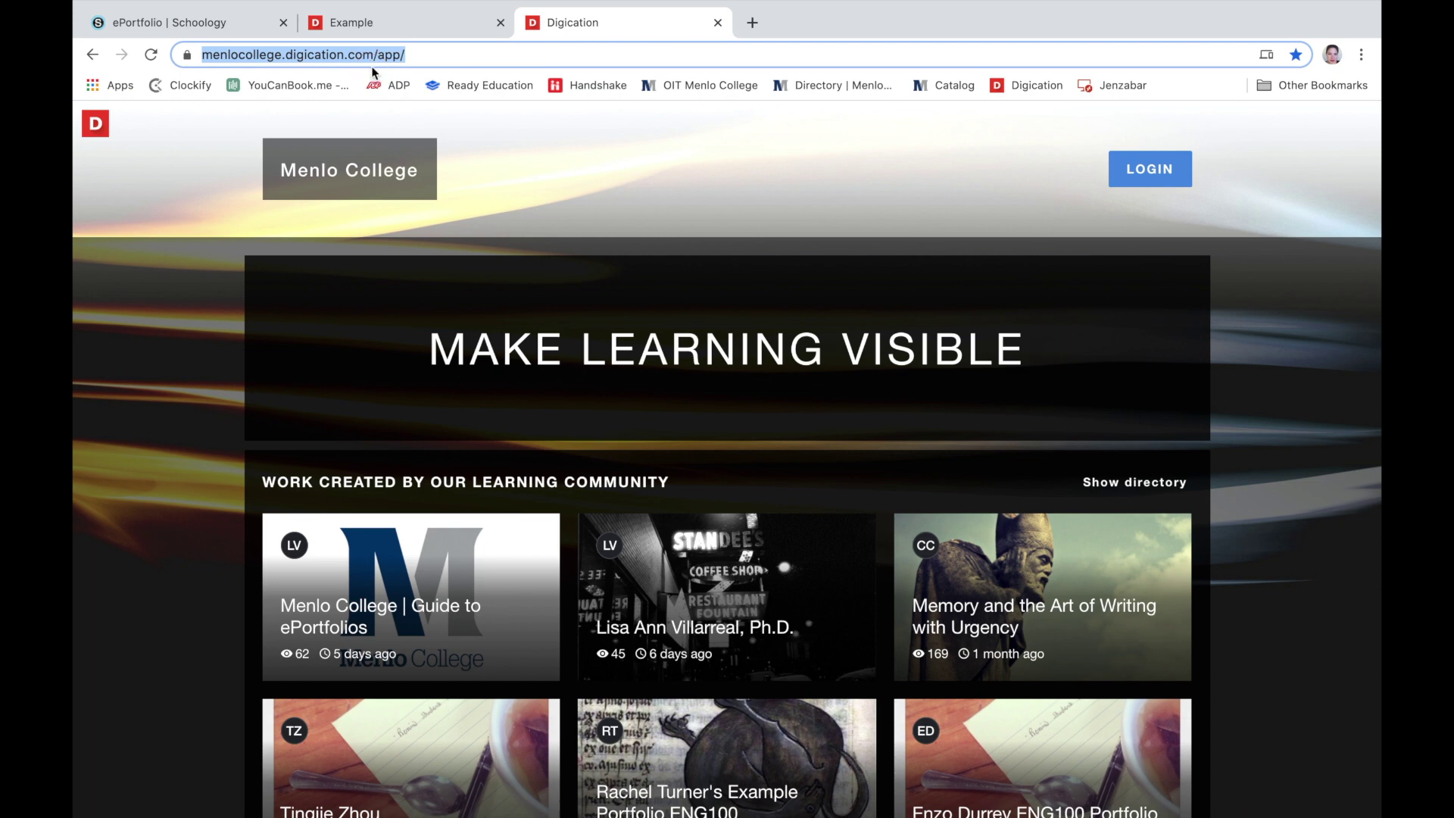
pyautogui.click(1150, 171)
pyautogui.click(469, 385)
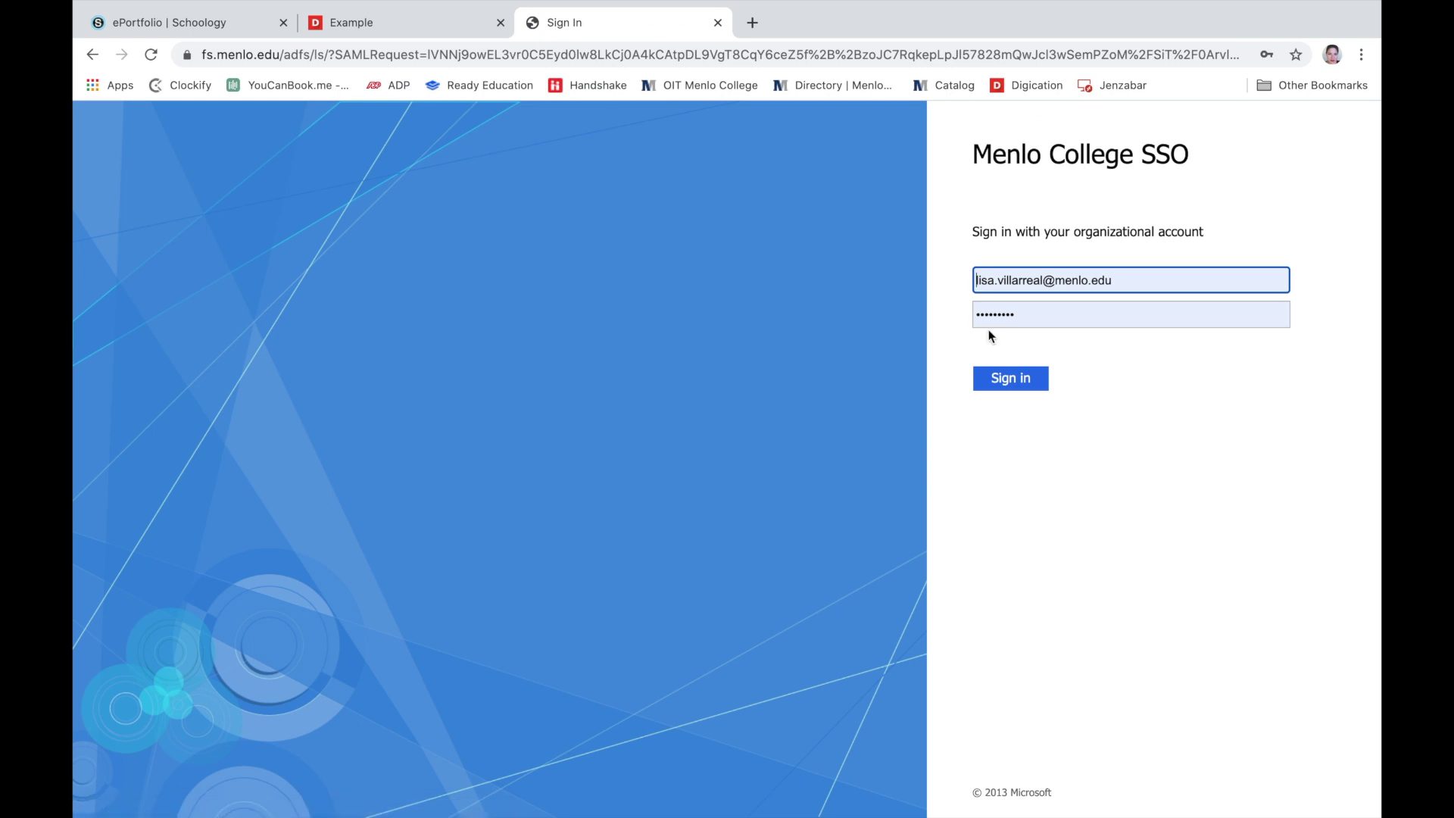
pyautogui.click(1013, 378)
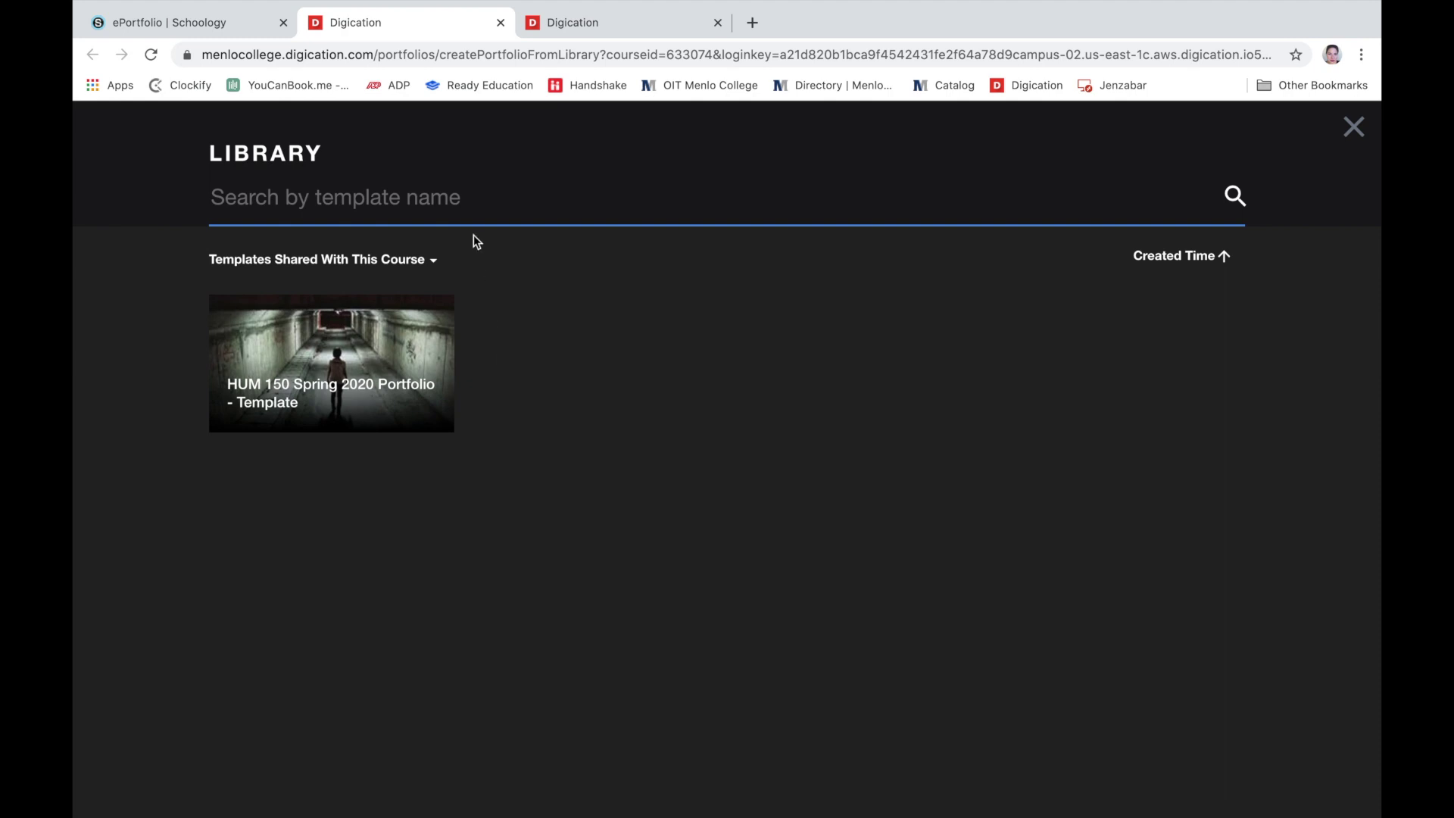
# - Show all templates in the course's template library and search them for "scratch"
pyautogui.click(427, 262)
pyautogui.click(285, 303)
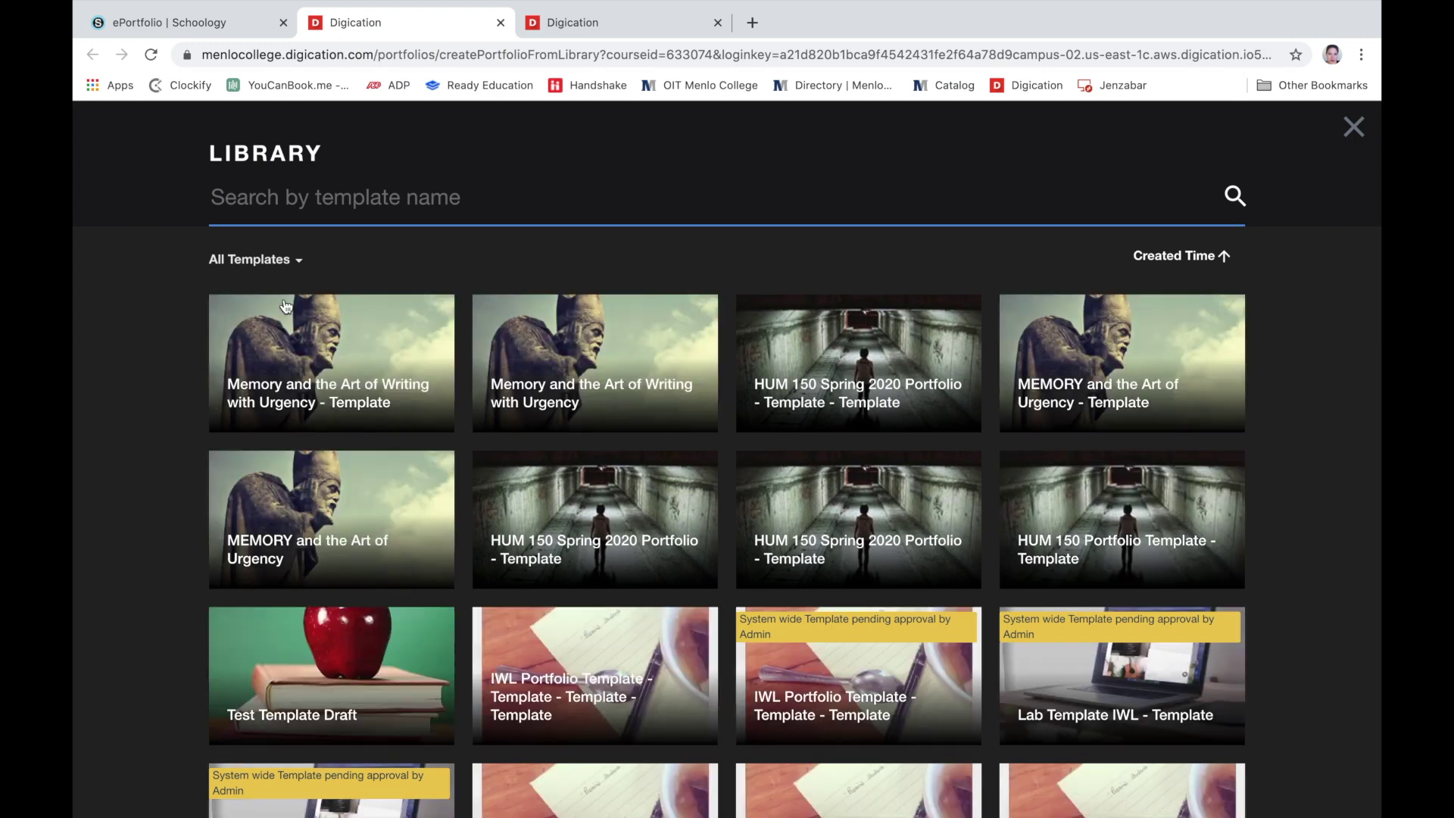
pyautogui.click(325, 200)
pyautogui.write('scratch')
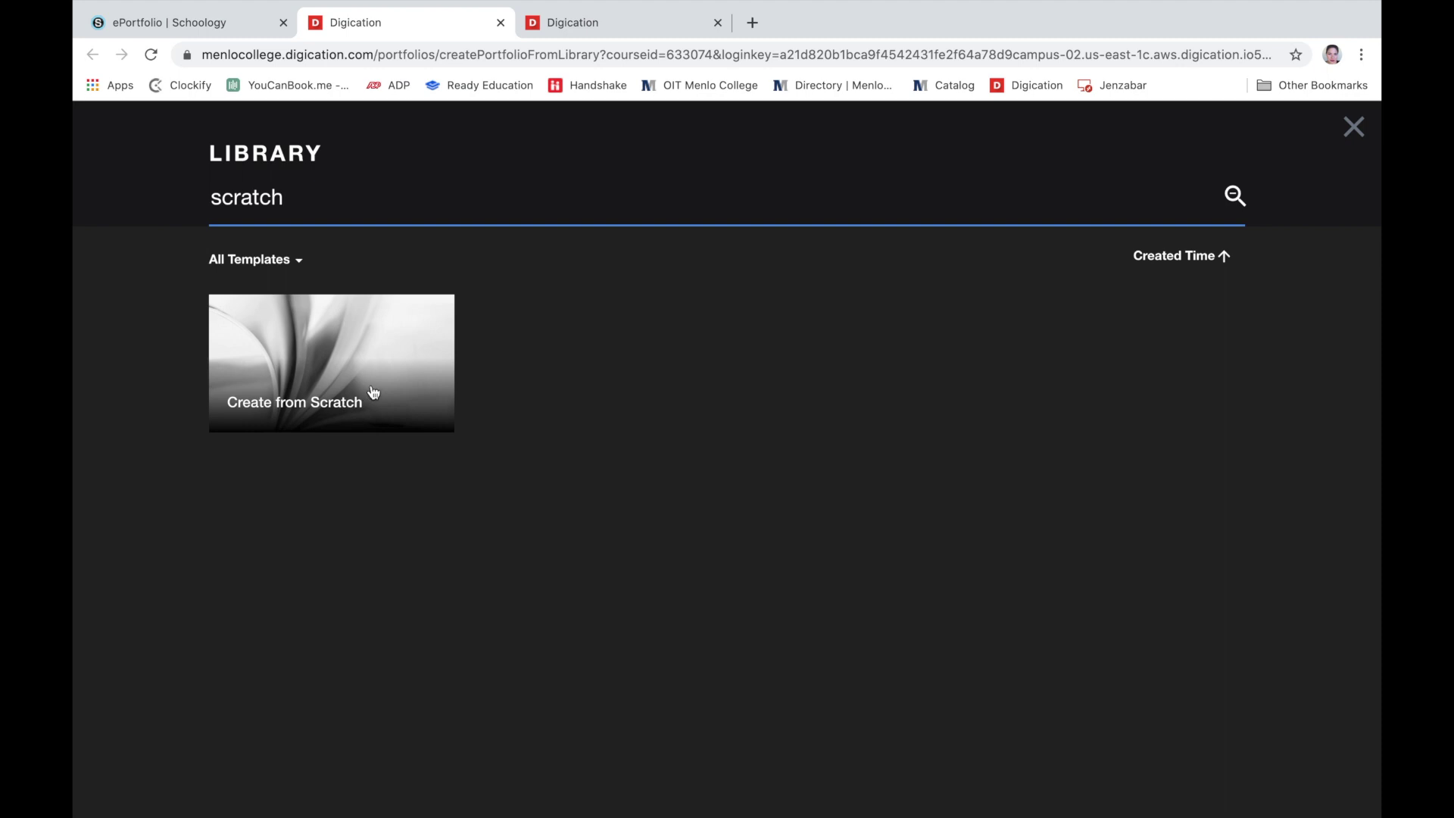
# - Create a new ePortfolio titled "Example" based on the Create from Scratch template
pyautogui.click(373, 391)
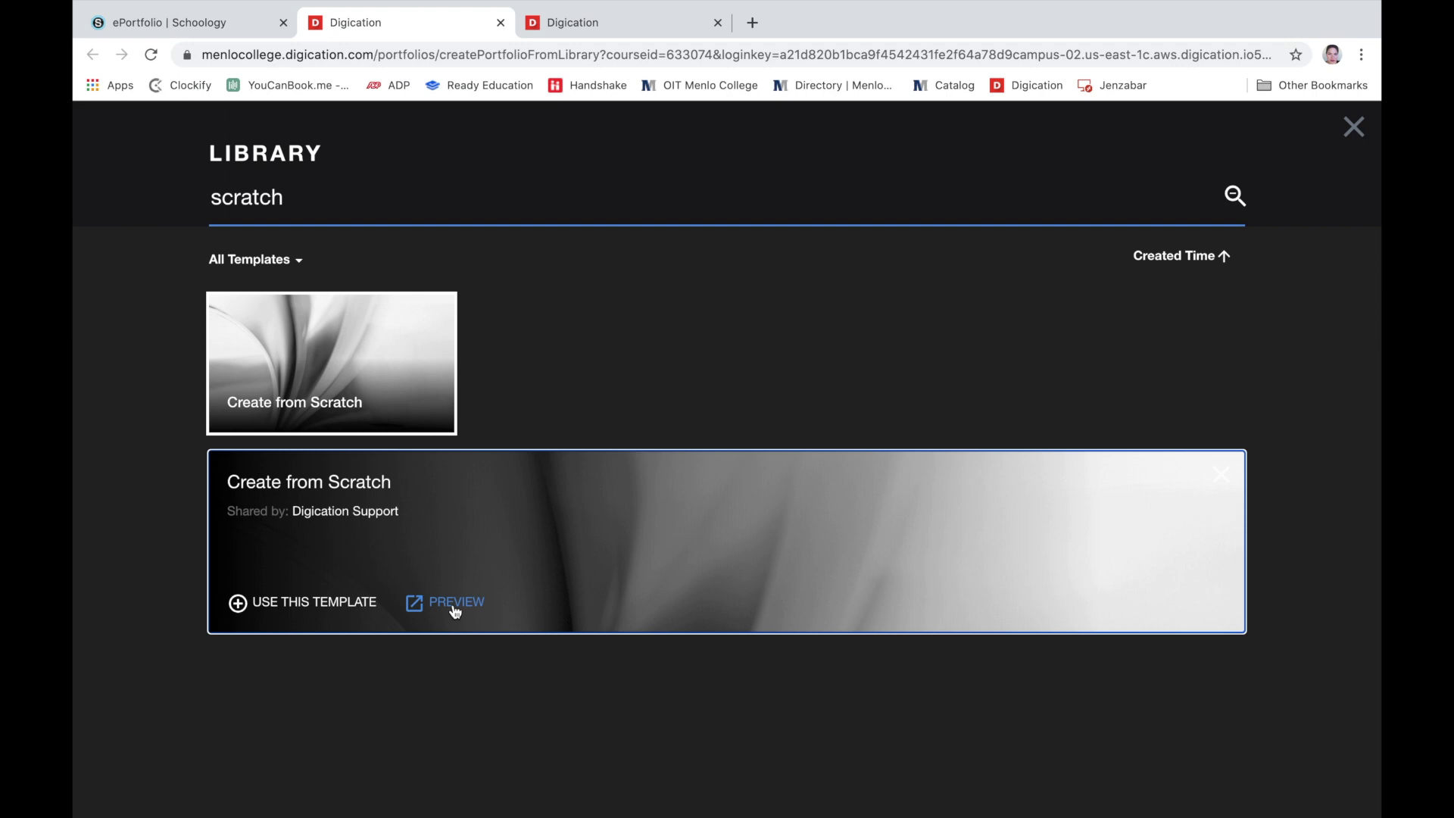
pyautogui.click(353, 603)
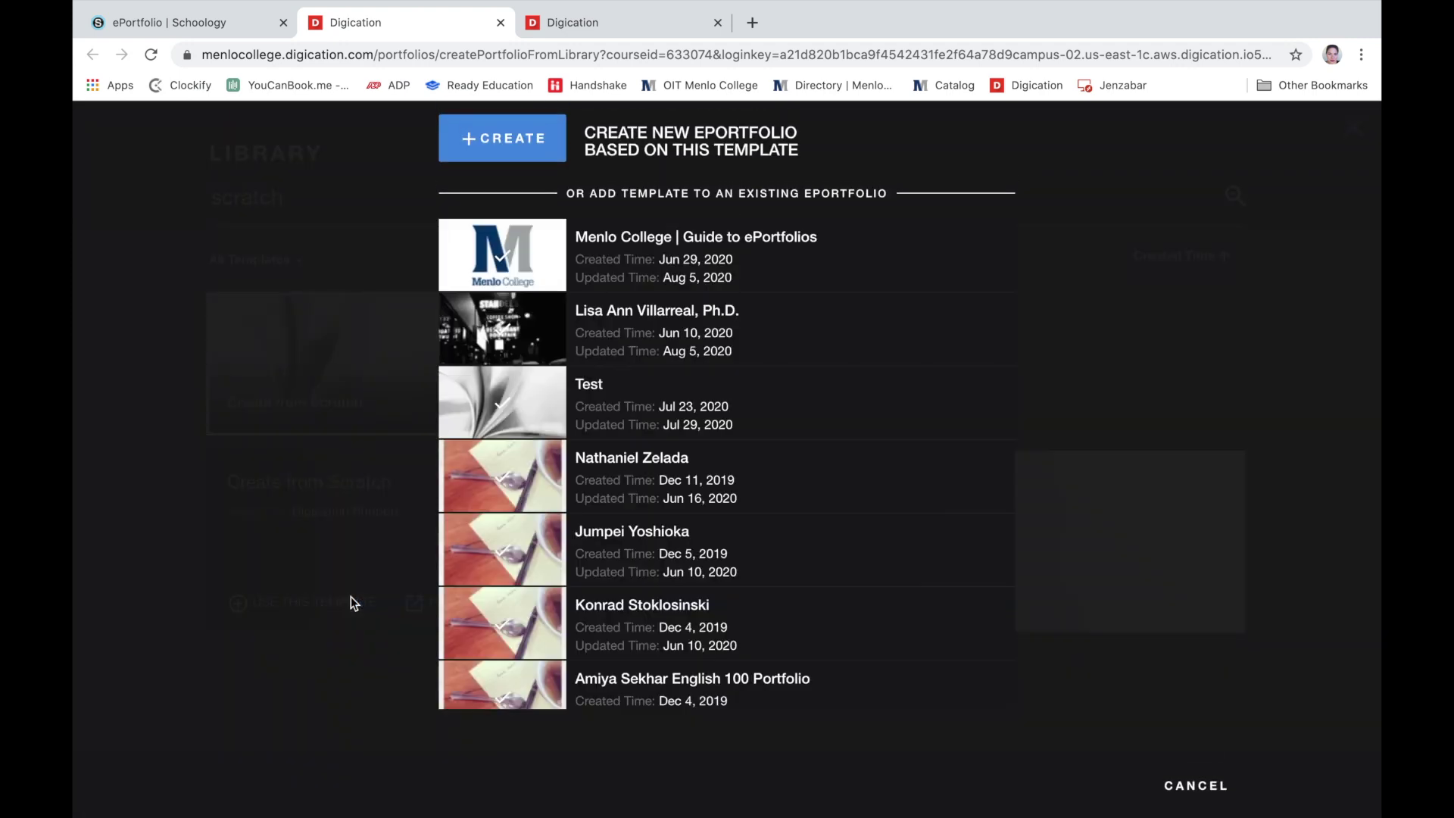
pyautogui.click(533, 155)
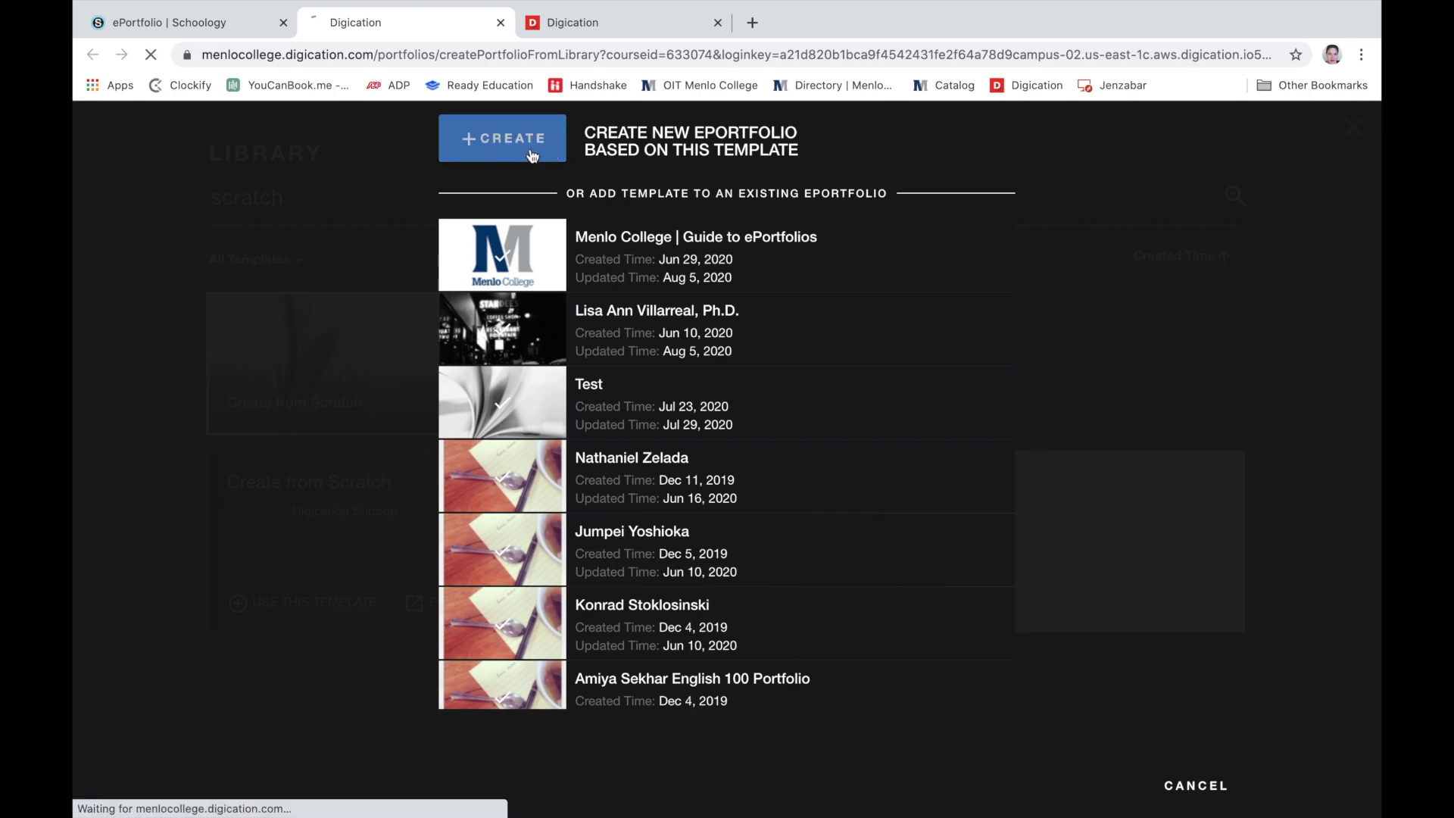
pyautogui.write('Examp')
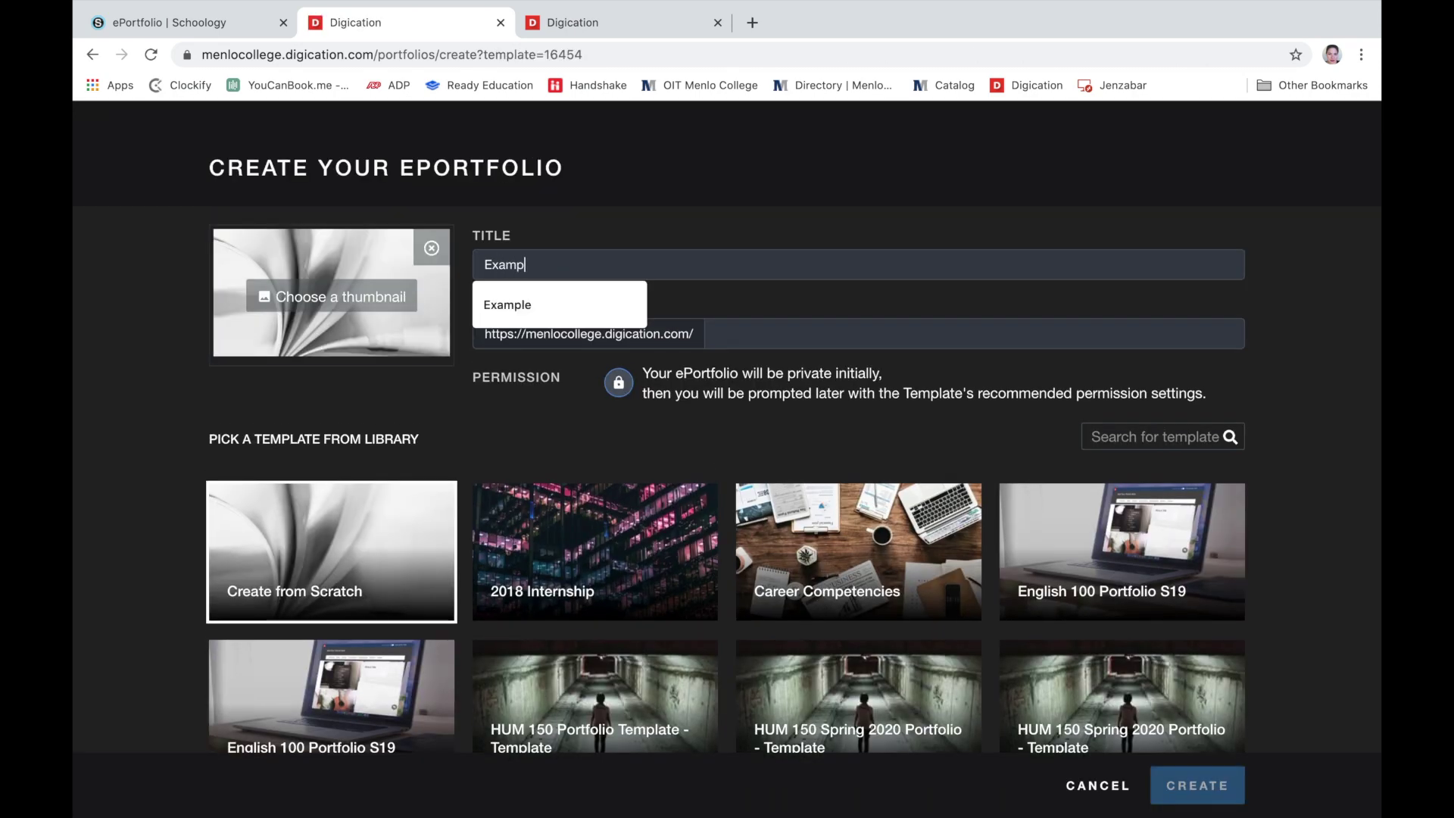
pyautogui.write('le')
pyautogui.scroll(-1, 1061, 606)
pyautogui.click(1210, 794)
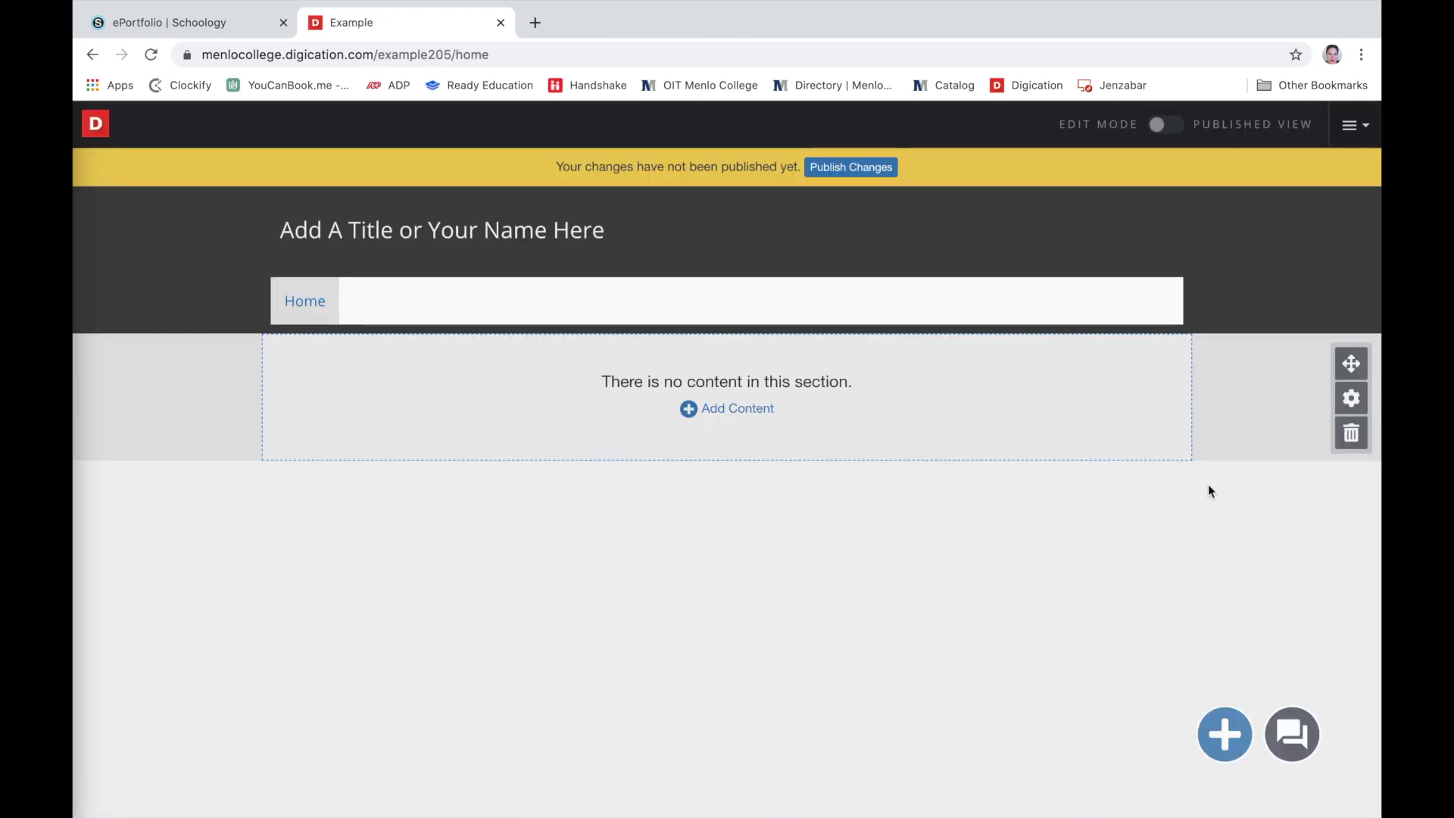
# - Unlock the header section and replace its placeholder heading with "Title"
pyautogui.moveTo(1320, 283)
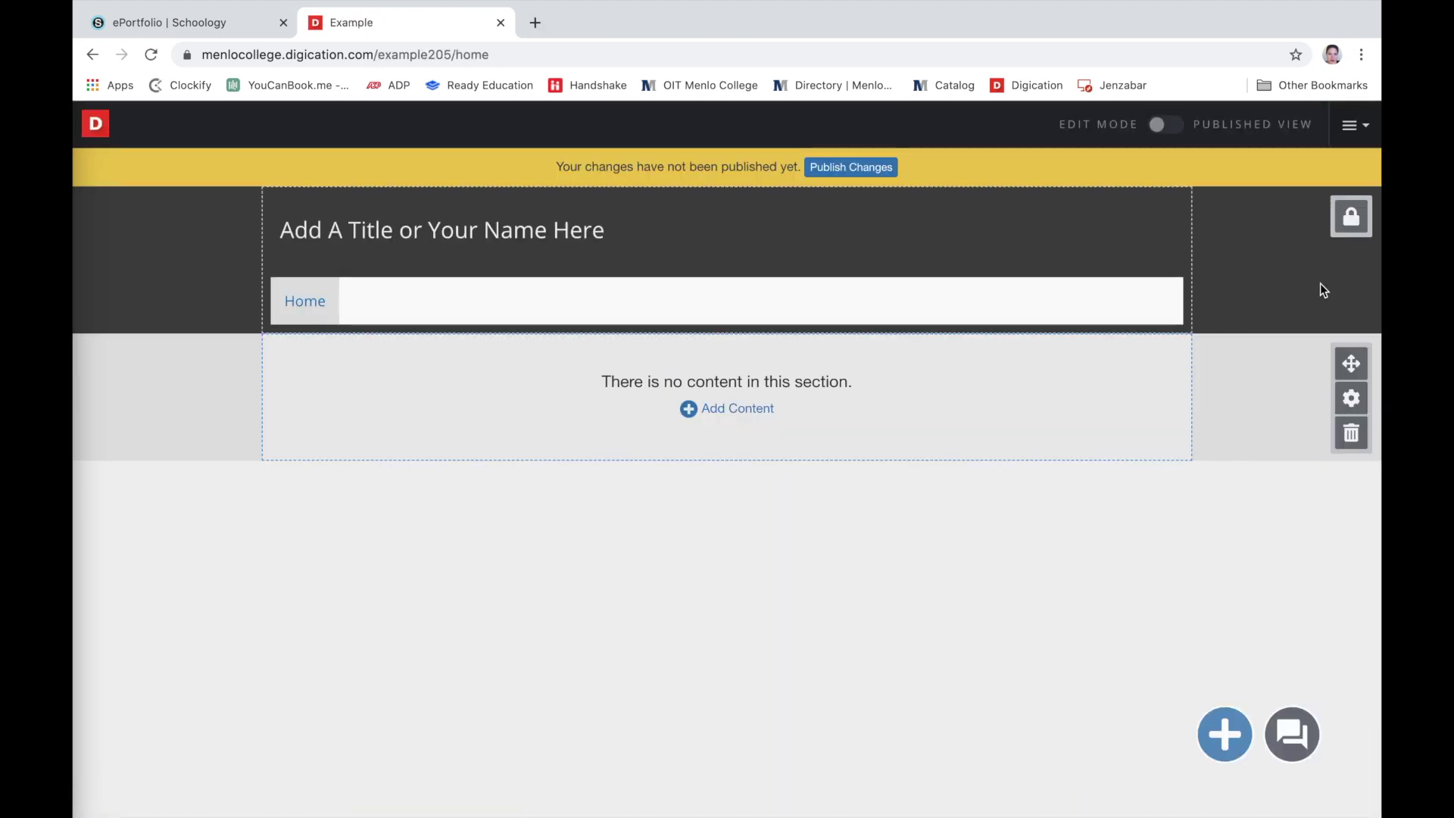
pyautogui.click(1353, 221)
pyautogui.click(743, 283)
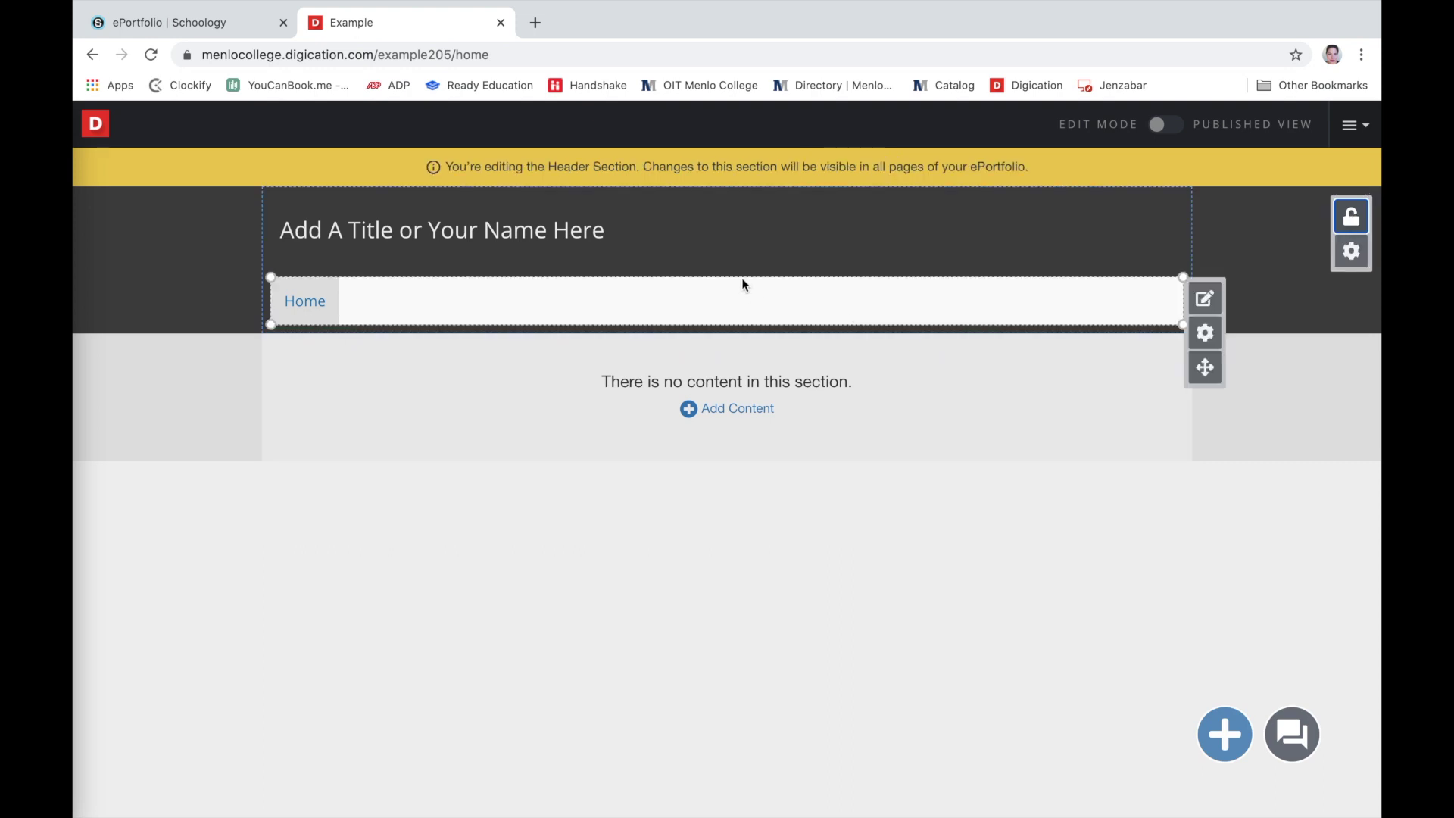
pyautogui.click(685, 263)
pyautogui.click(731, 225)
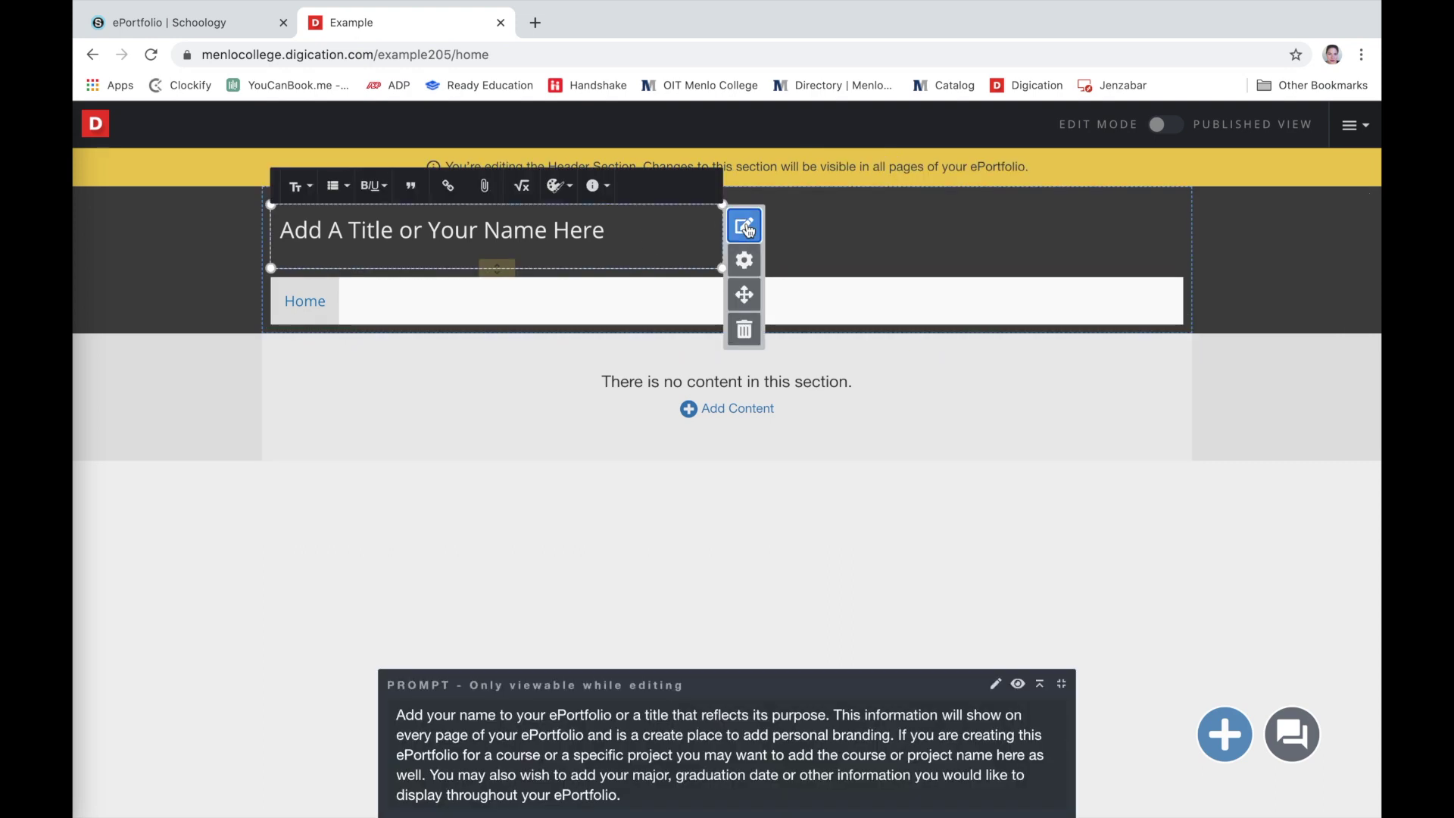
pyautogui.hotkey('ctrl', 'a')
pyautogui.write('Title')
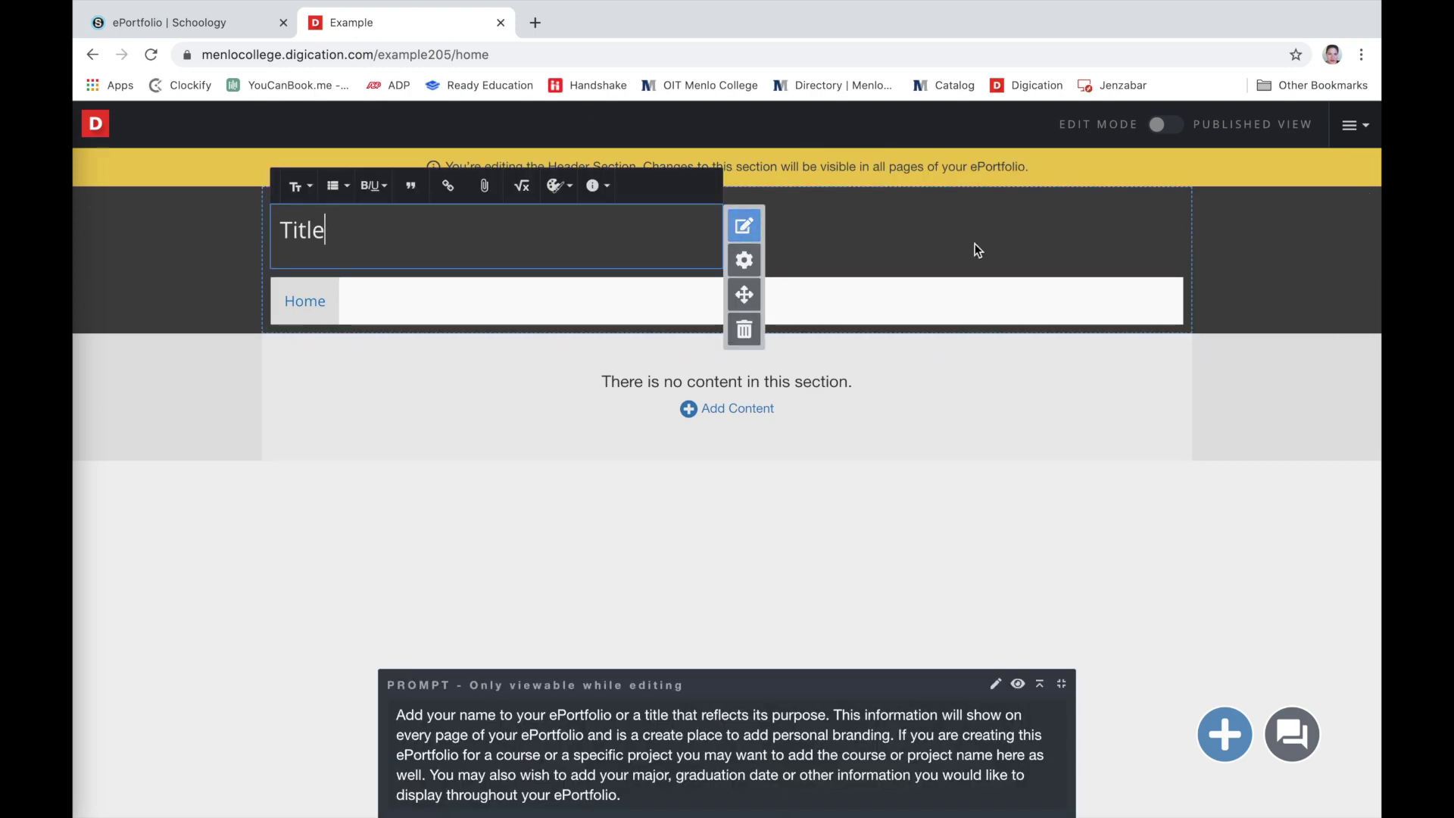
pyautogui.click(975, 243)
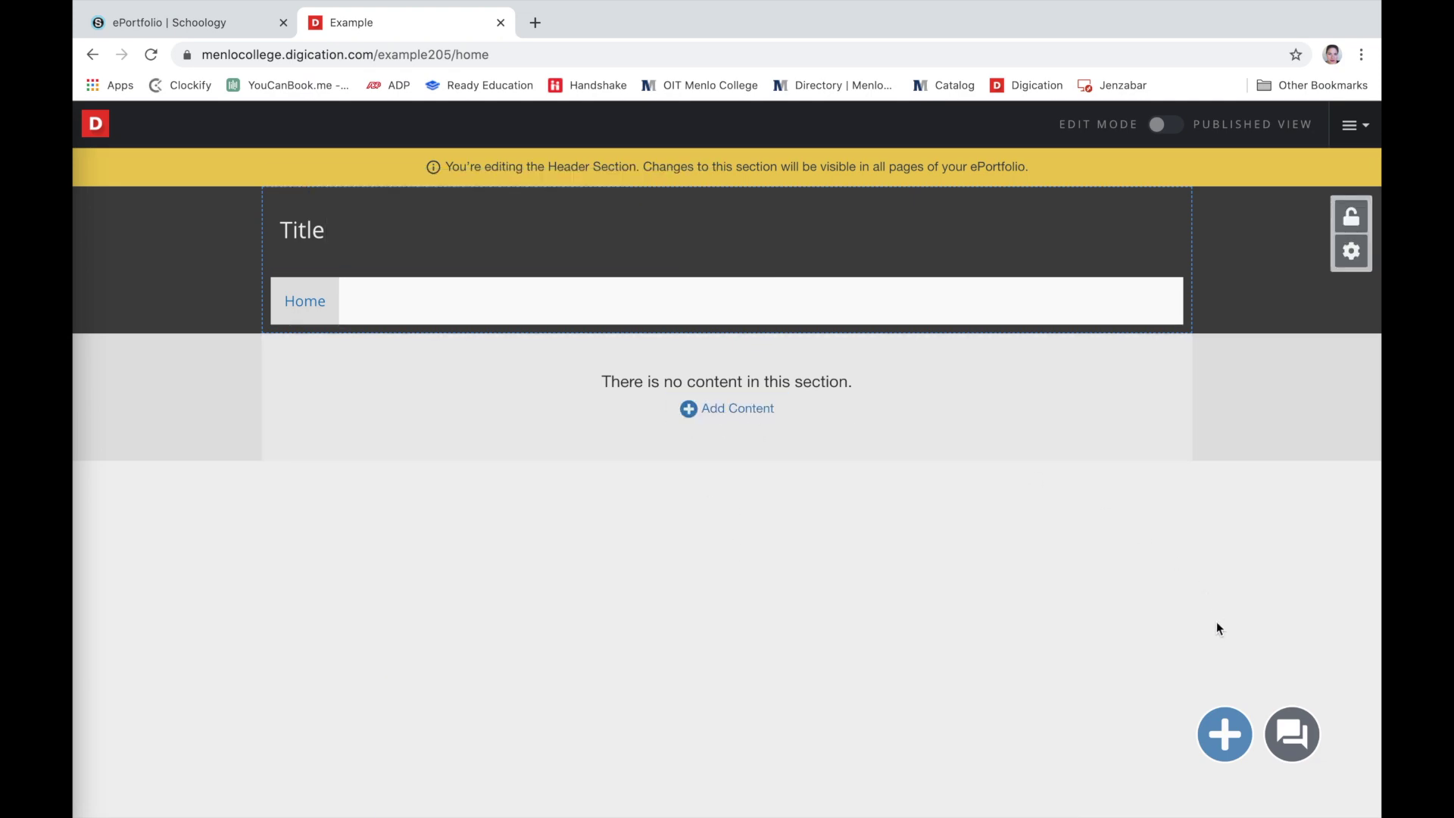
# - Add two rich text modules to the empty section of the Home page
pyautogui.click(1225, 734)
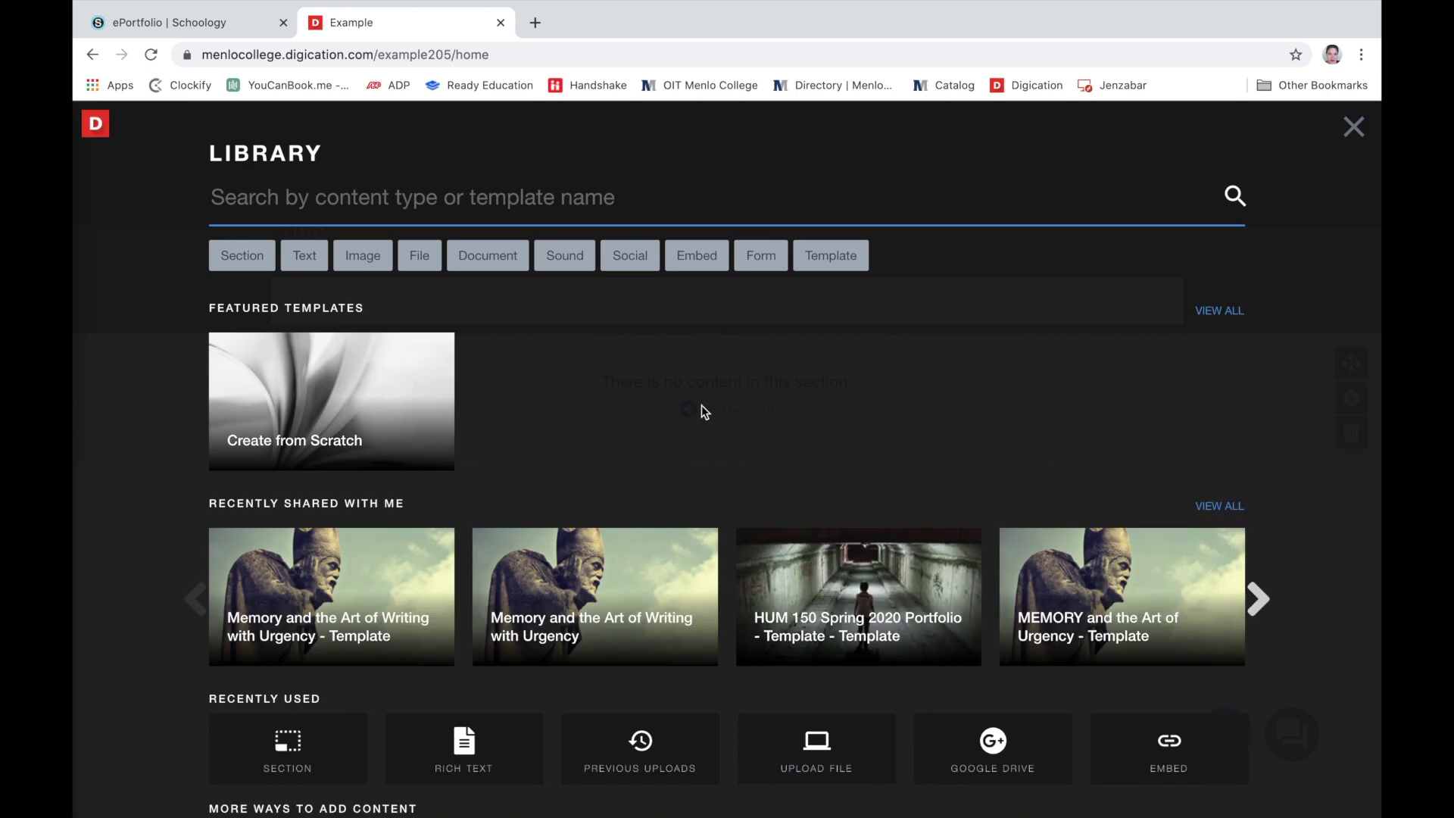
pyautogui.scroll(-5, 701, 406)
pyautogui.click(463, 433)
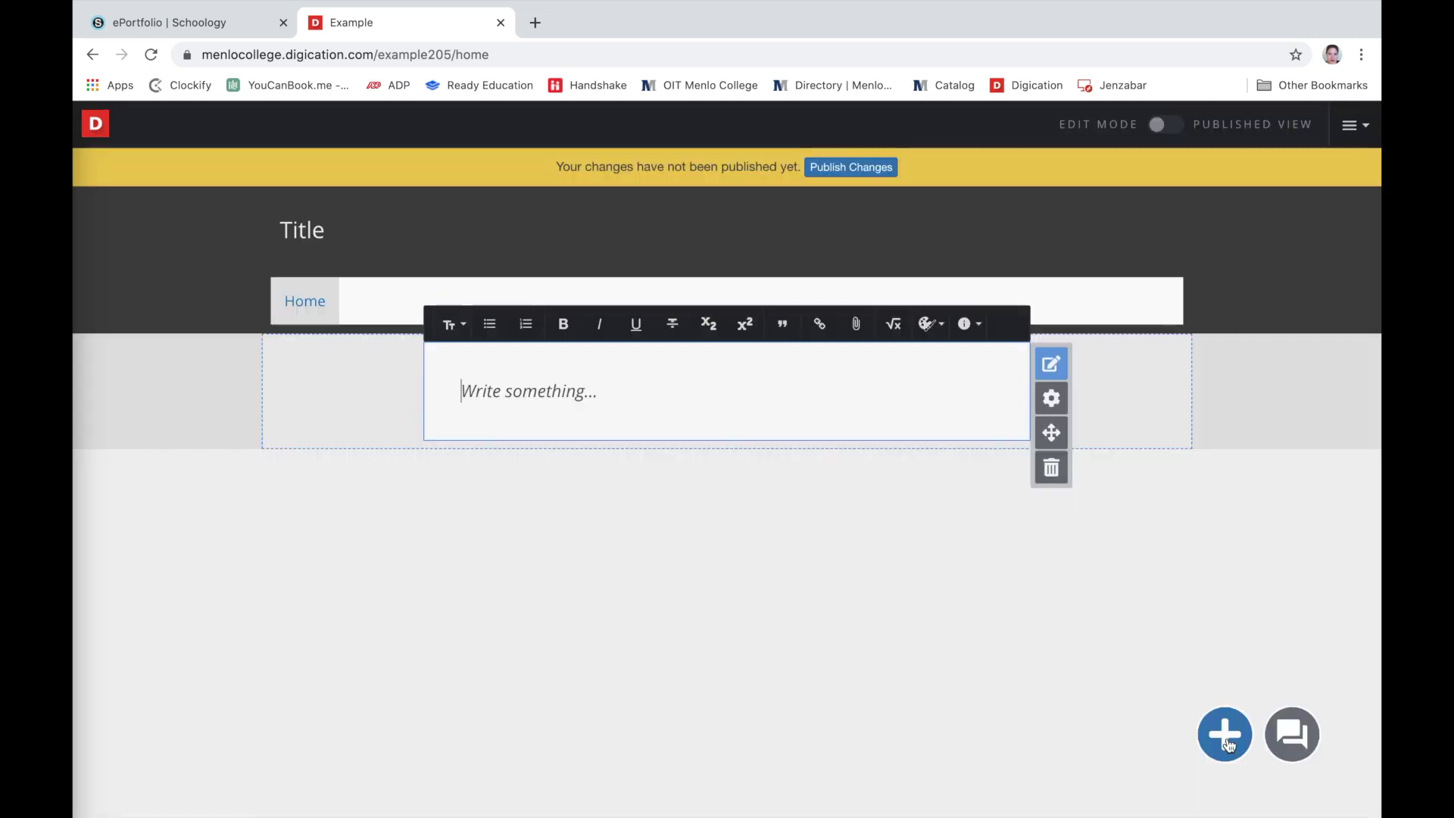
pyautogui.click(1225, 736)
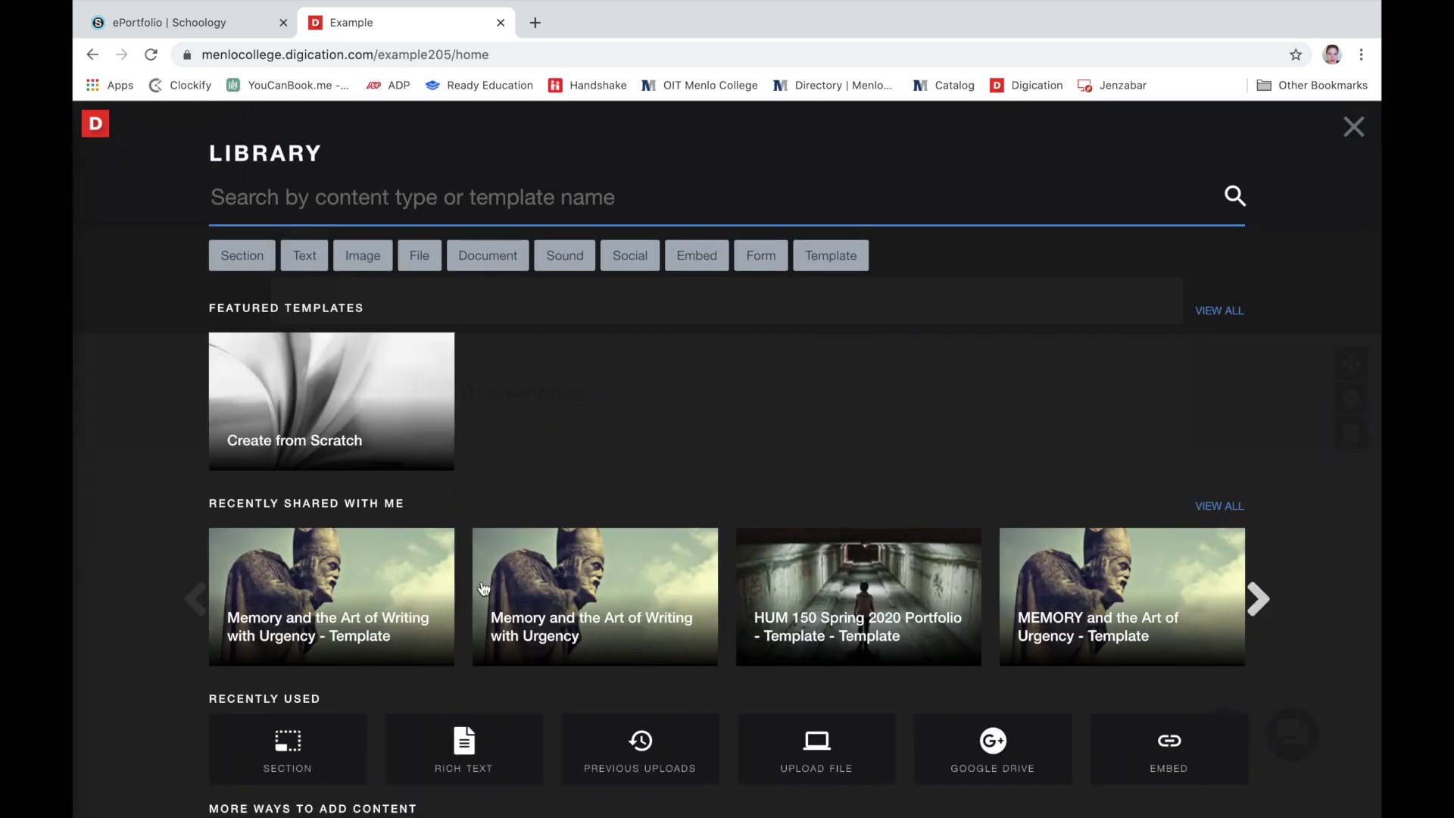
pyautogui.click(466, 742)
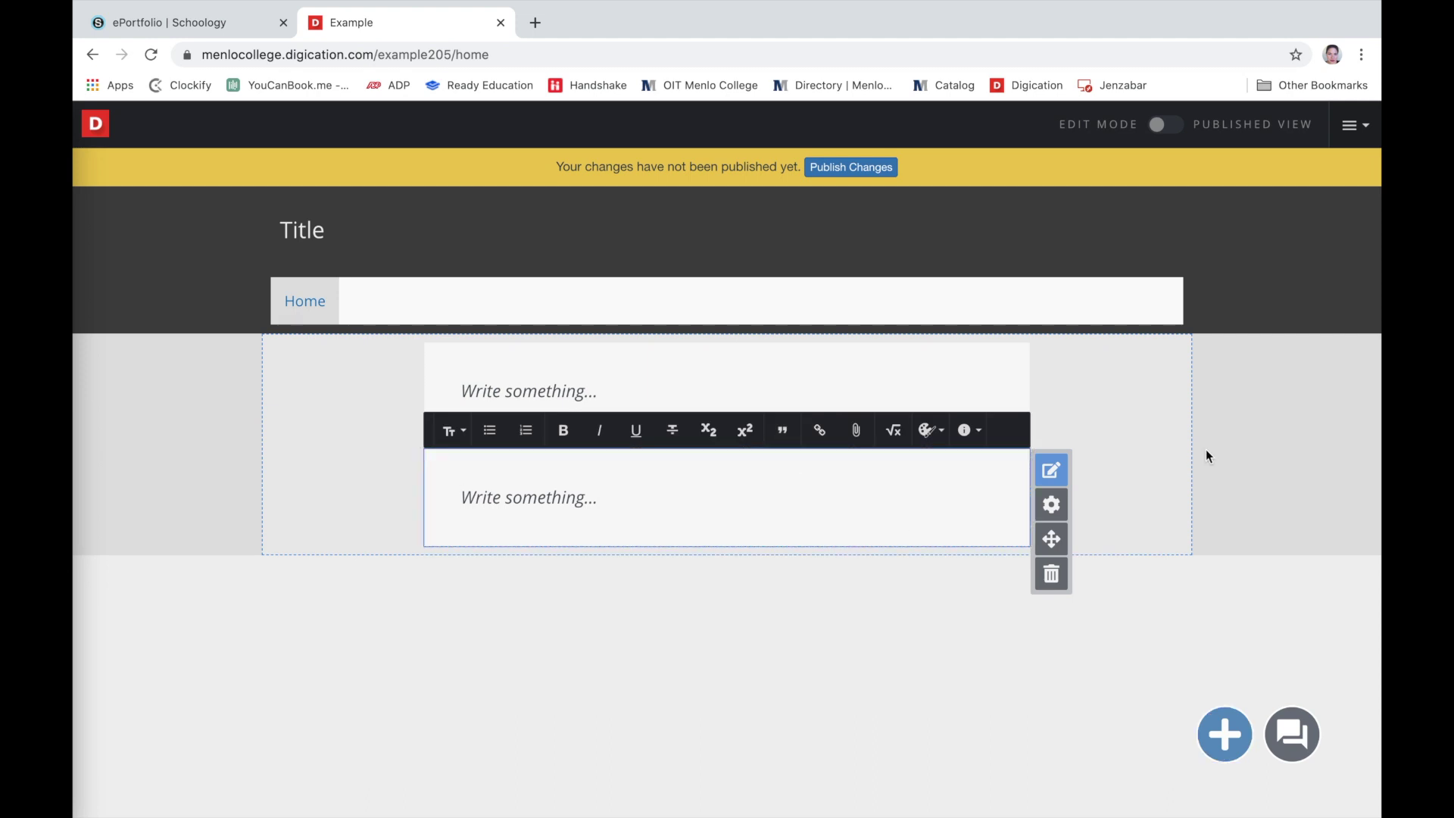
# - Arrange the two text modules side by side across the section, a narrower one on the left and a wider one on the right
pyautogui.moveTo(931, 397); pyautogui.dragTo(850, 490)
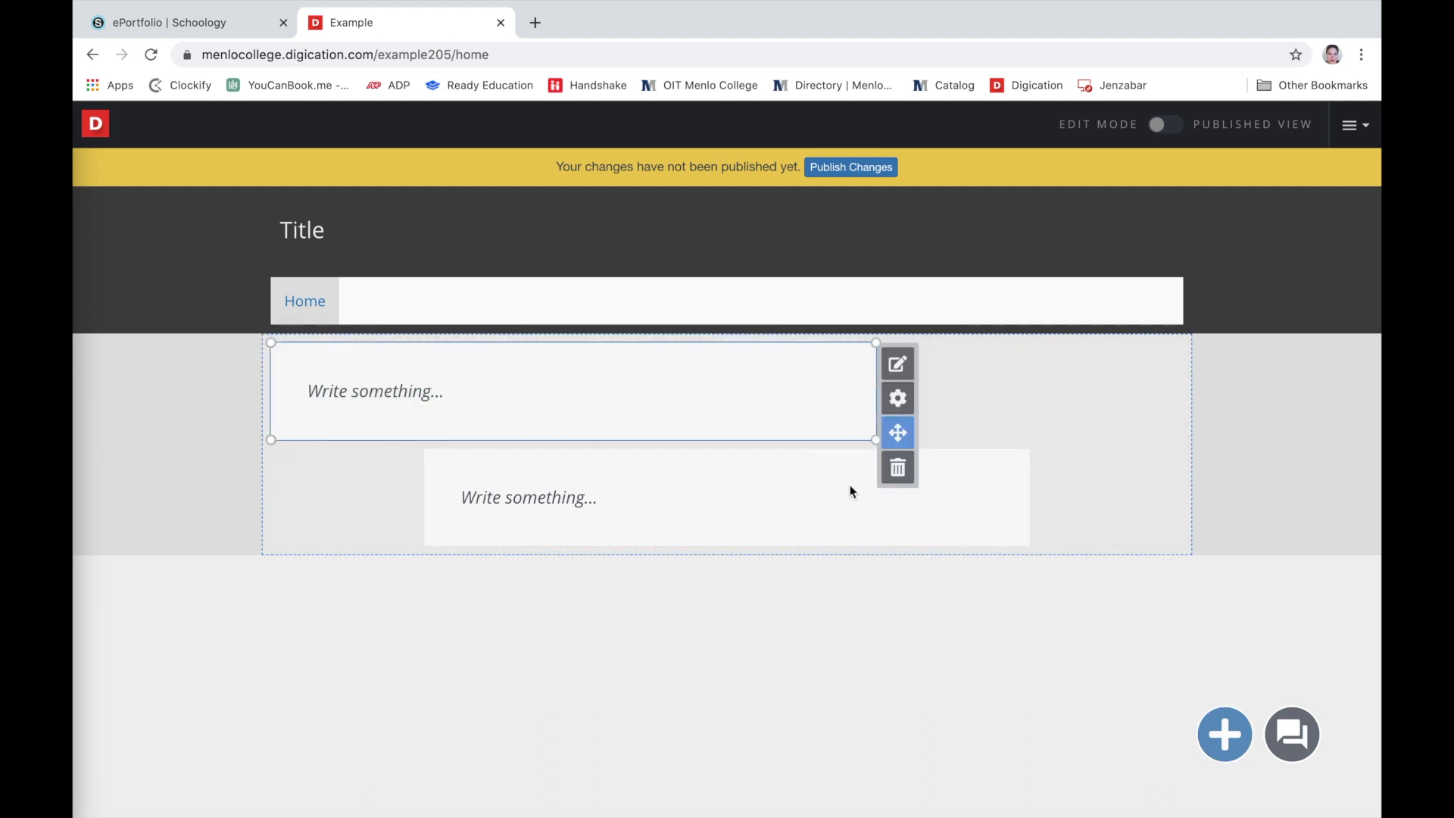
pyautogui.moveTo(876, 439); pyautogui.dragTo(647, 447)
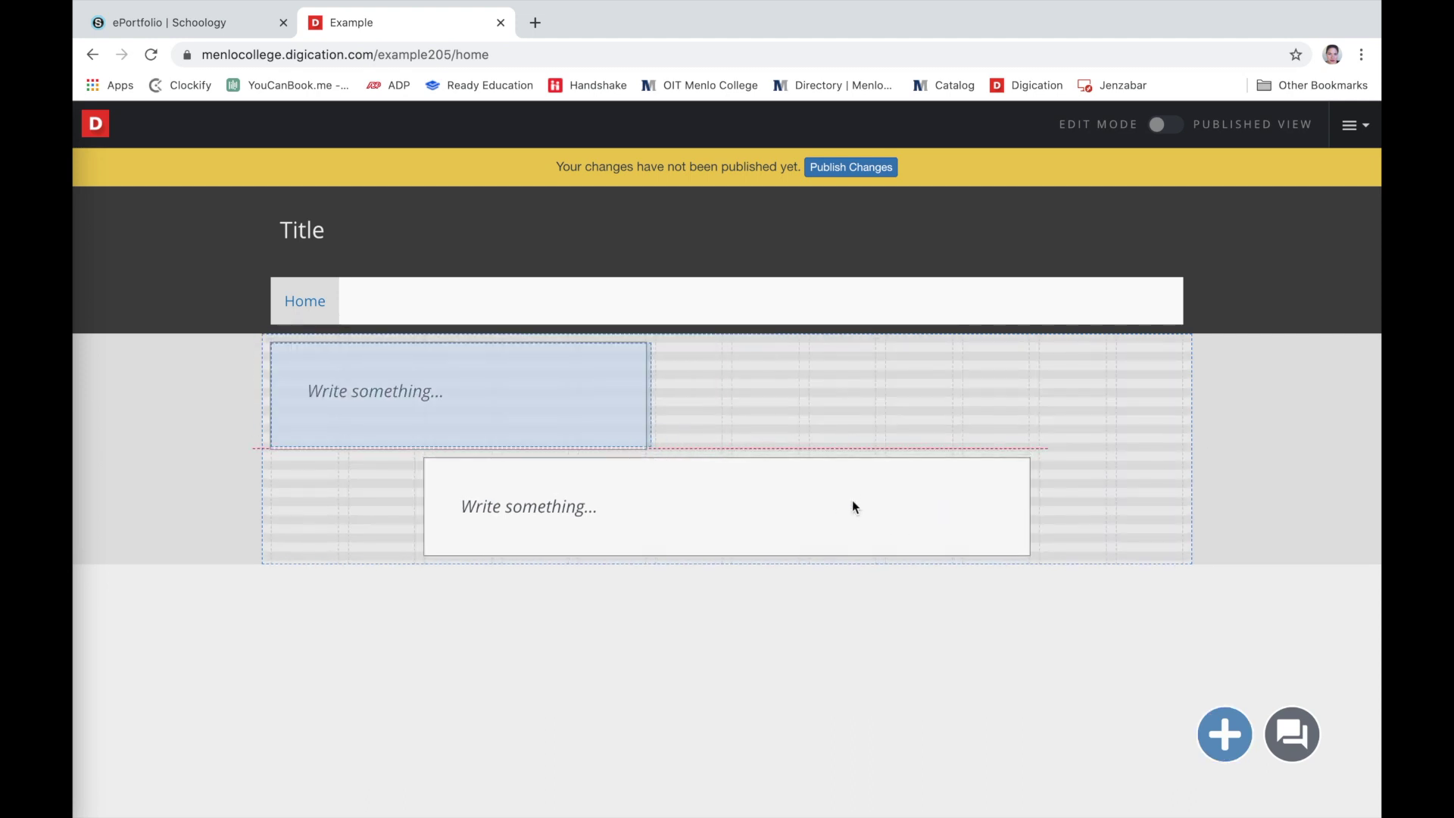
pyautogui.moveTo(912, 540); pyautogui.dragTo(1045, 530)
pyautogui.moveTo(578, 555); pyautogui.dragTo(656, 555)
pyautogui.moveTo(876, 496); pyautogui.dragTo(875, 382)
# - View the style settings of the wider text module and close them
pyautogui.click(1206, 399)
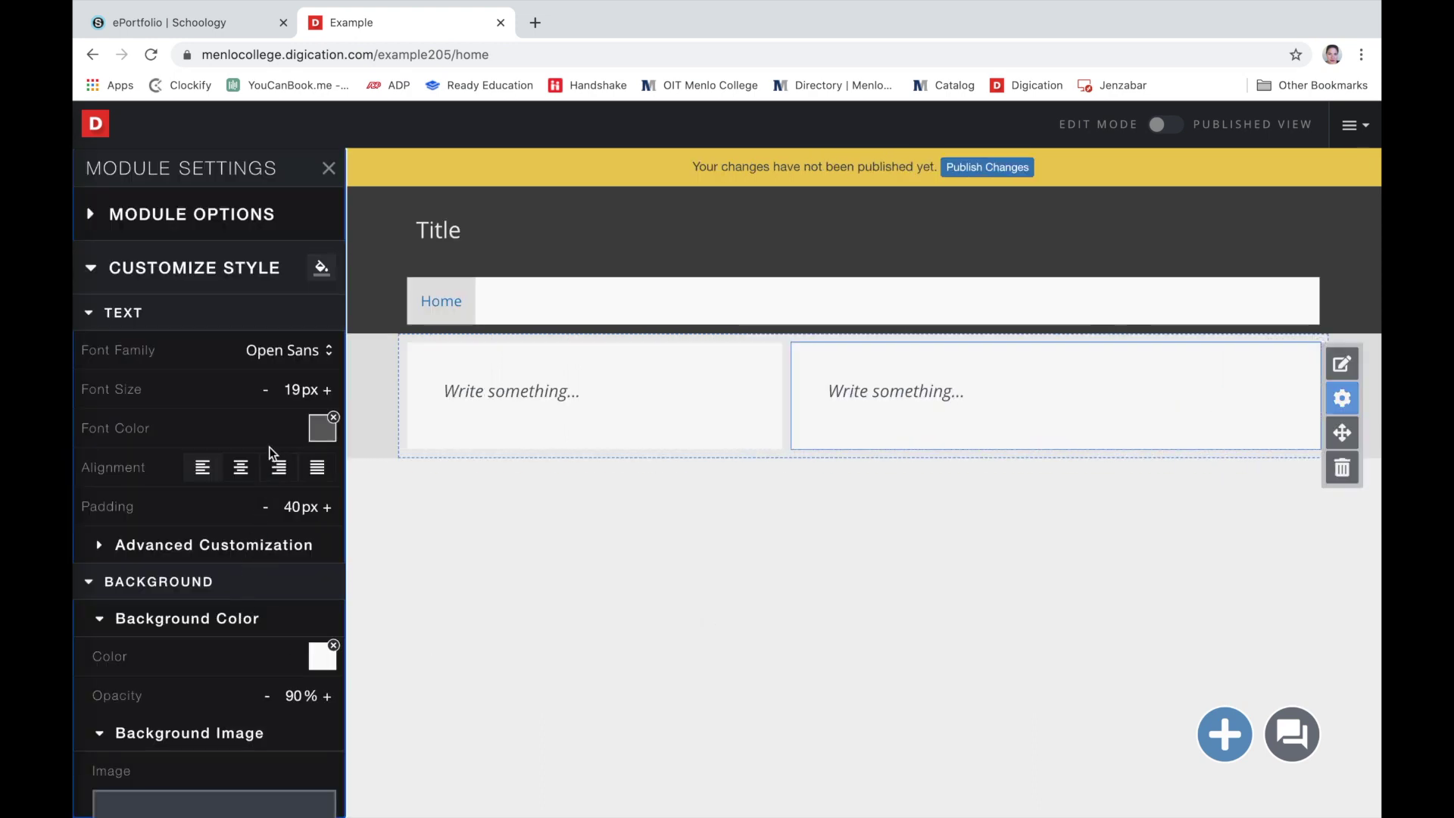
pyautogui.click(1303, 477)
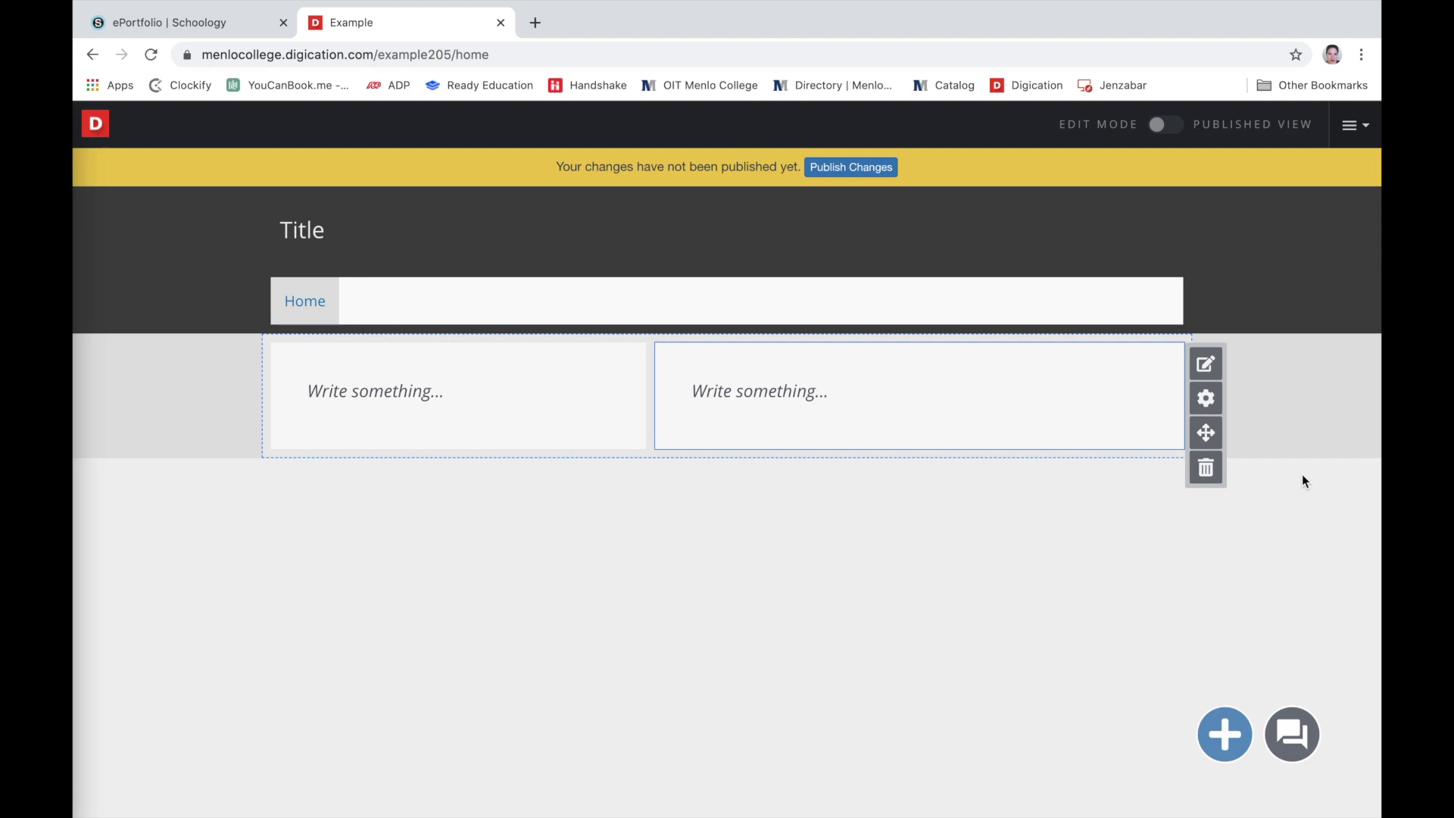
pyautogui.click(1297, 402)
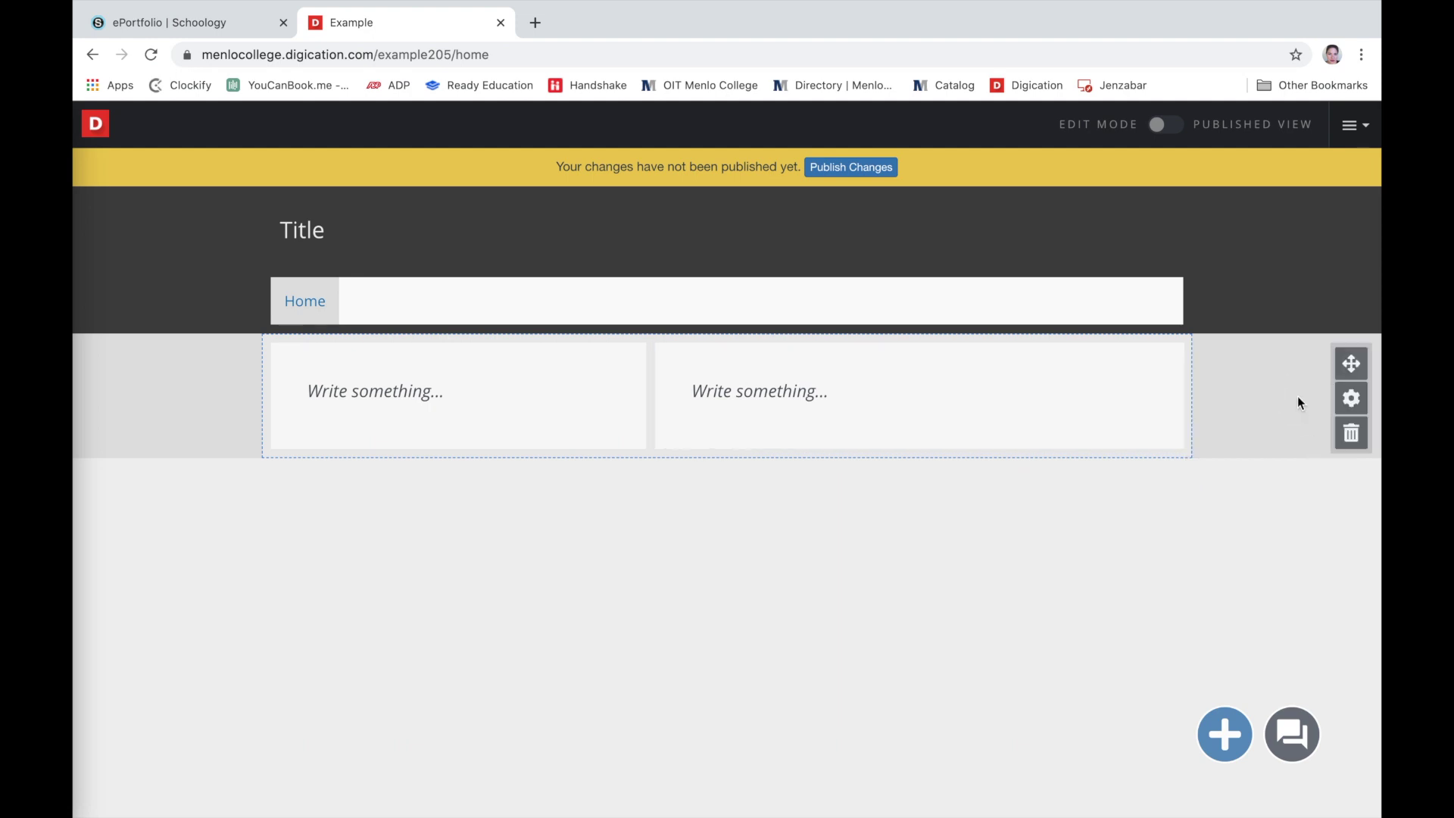
# - Set the top layer background color of the section holding the text modules to dark blue
pyautogui.click(1352, 398)
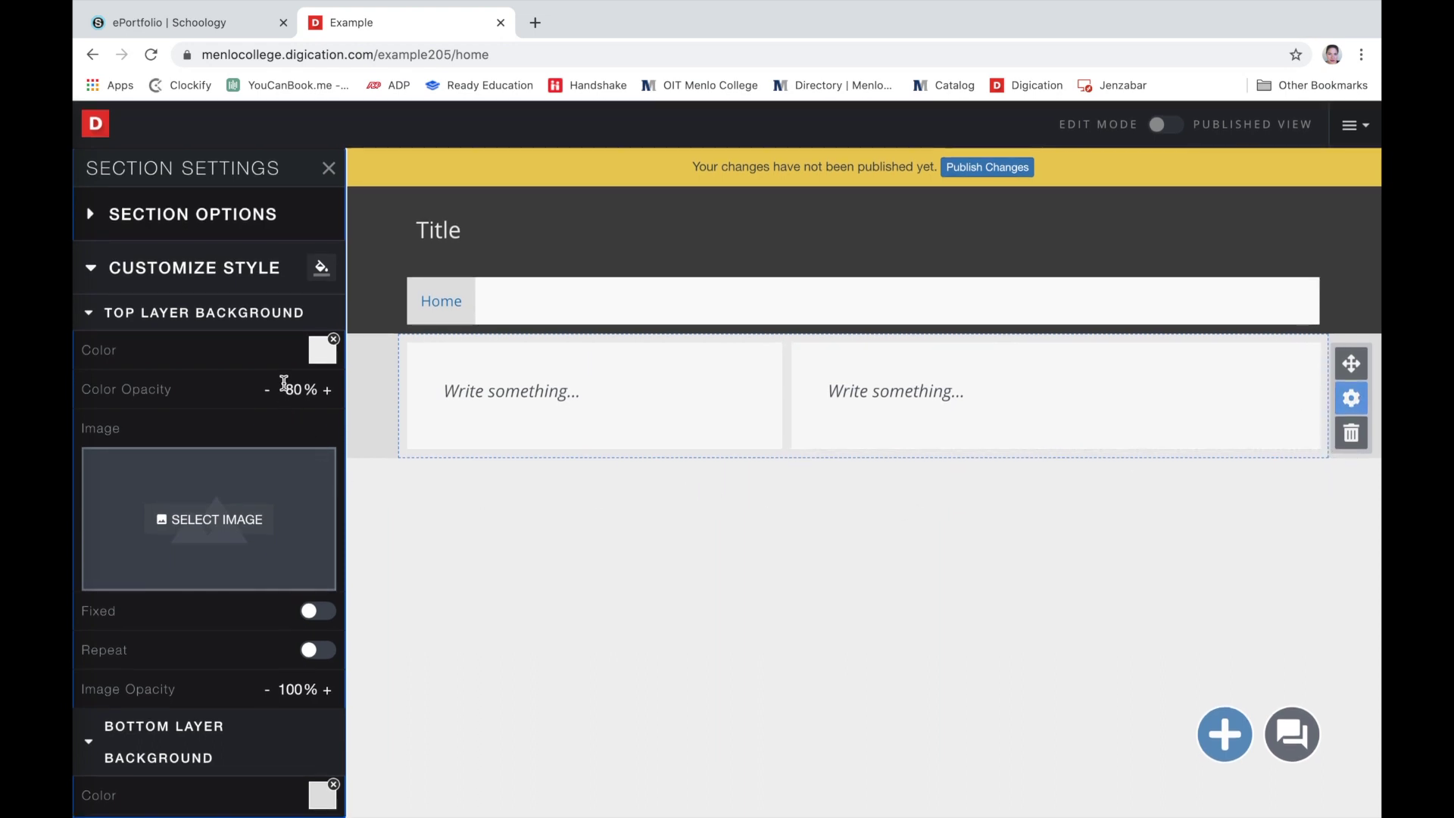
pyautogui.scroll(-2, 283, 385)
pyautogui.scroll(2, 303, 371)
pyautogui.click(324, 352)
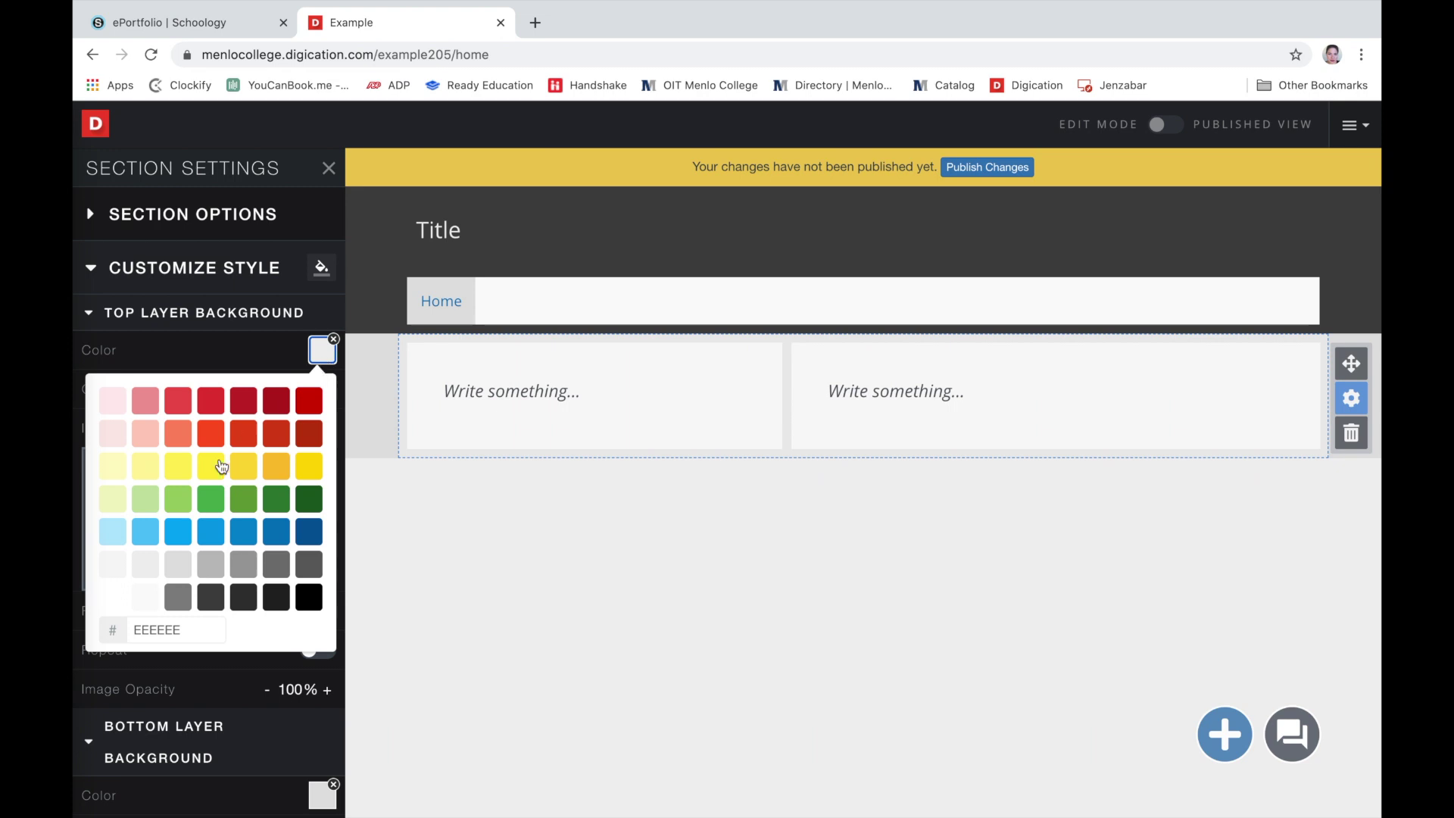
pyautogui.click(311, 532)
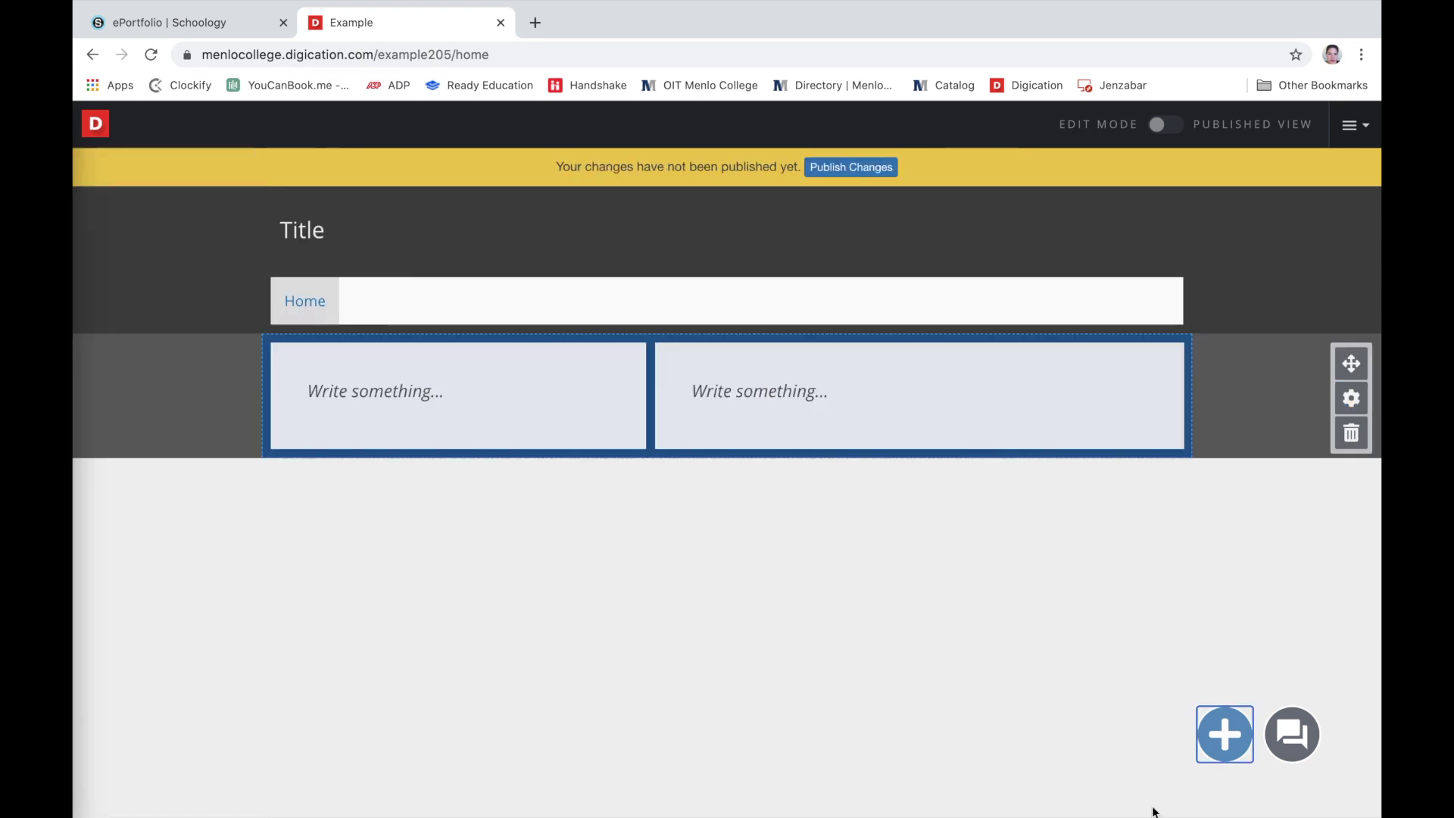
# - Add a new section below the blue one and place the Menlo College M logo image in it
pyautogui.click(1239, 740)
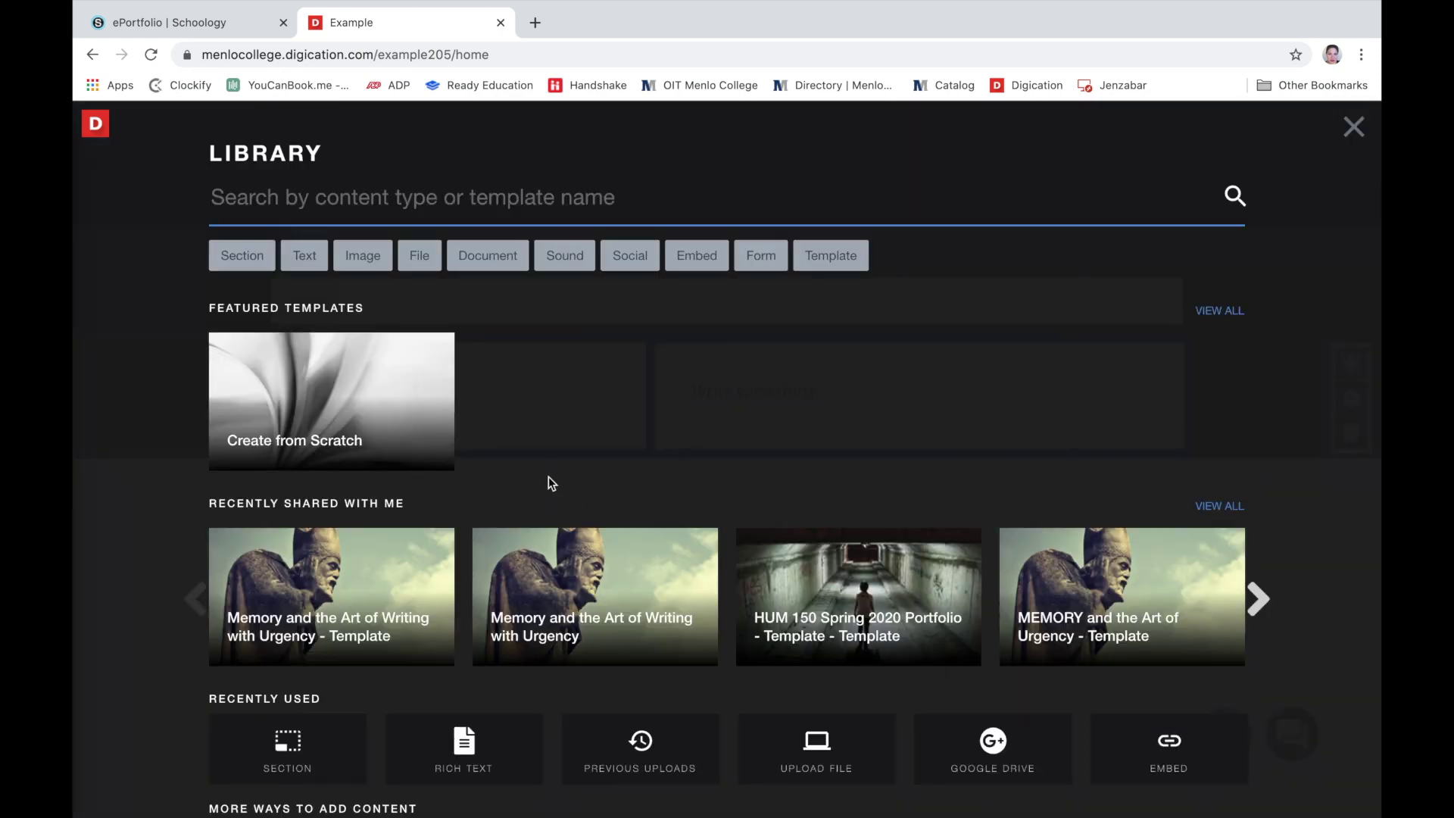
pyautogui.scroll(-2, 530, 489)
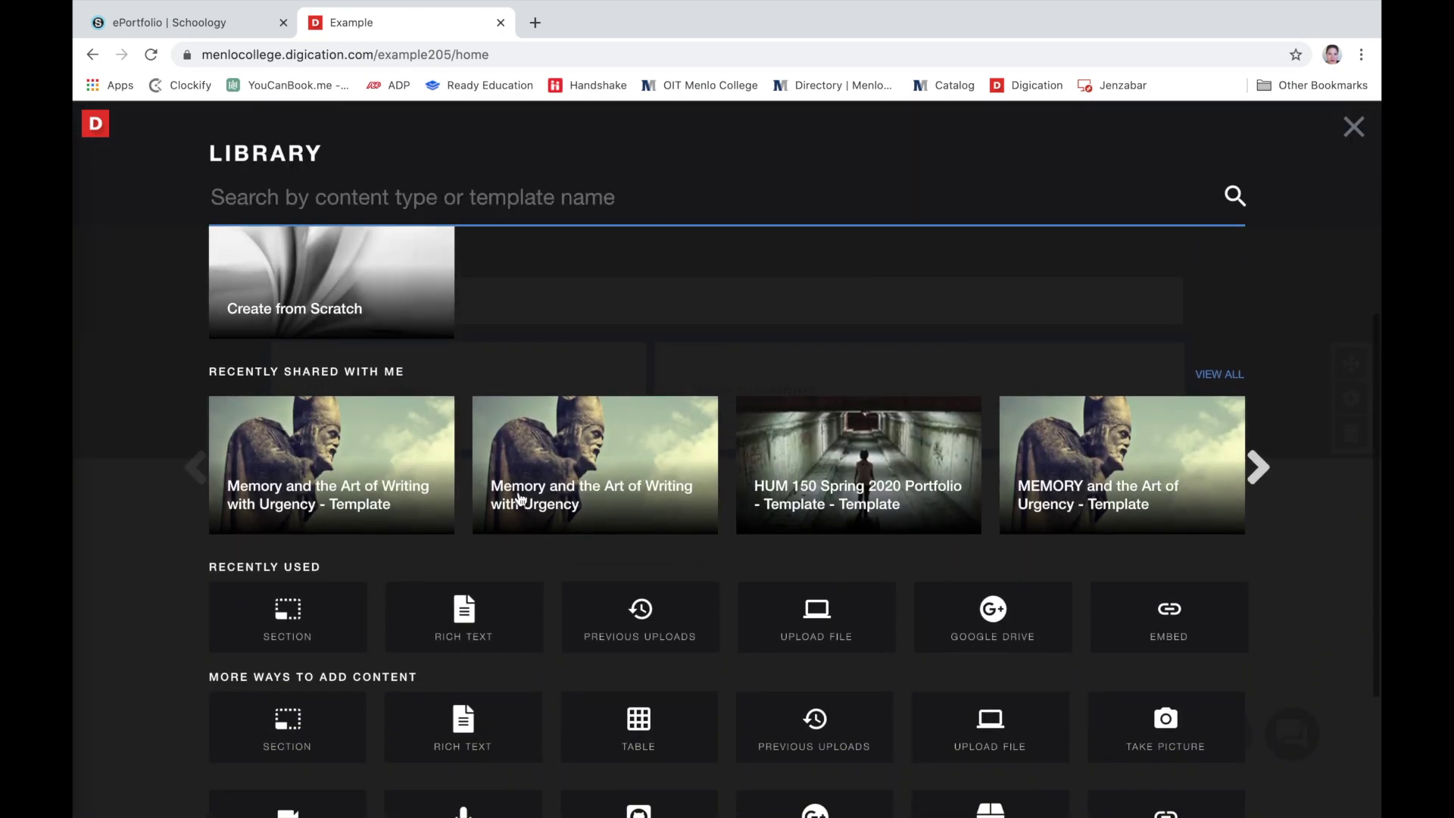
pyautogui.click(288, 606)
pyautogui.click(729, 532)
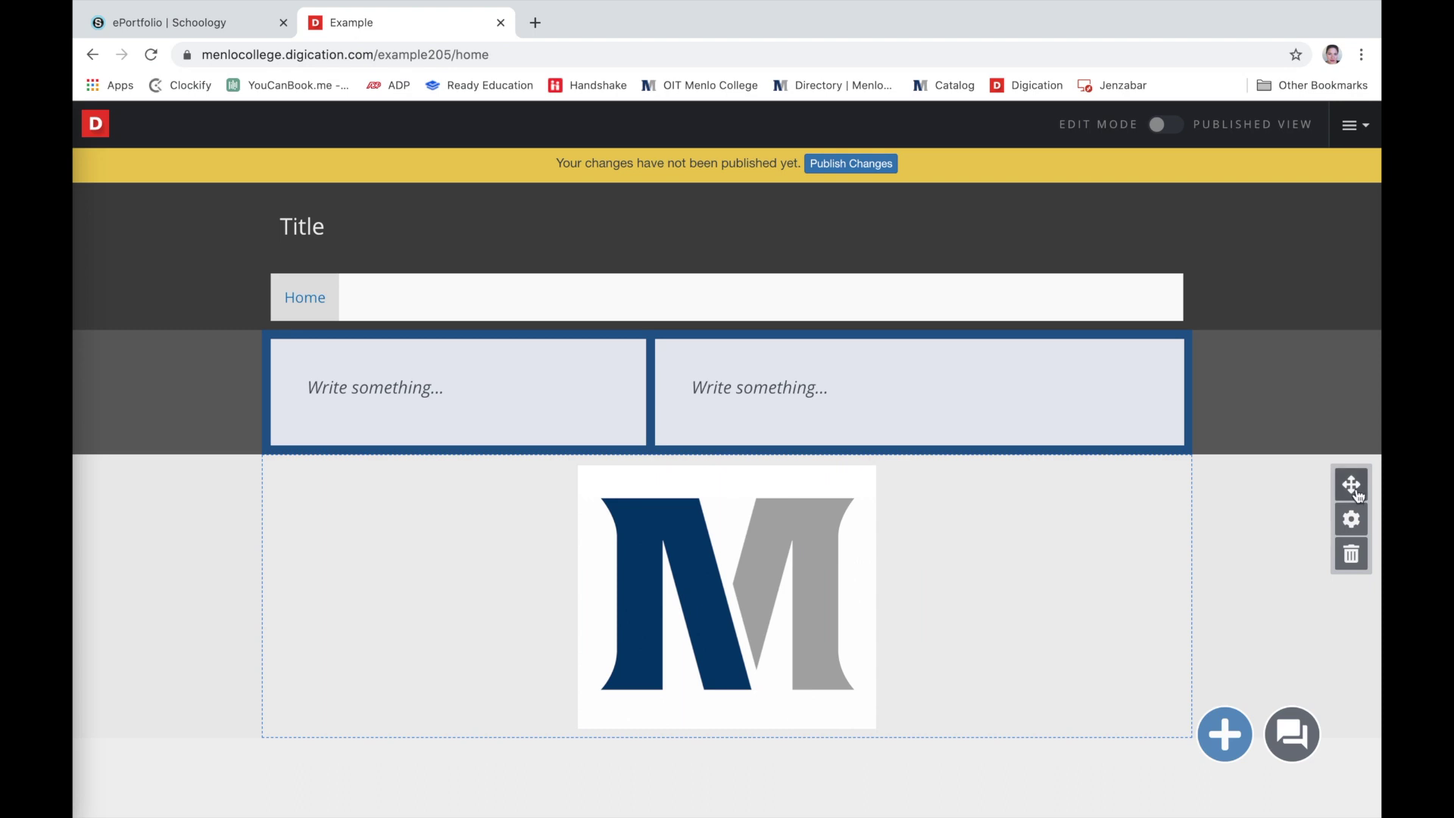
# - Move the blue section with the text modules below the logo section
pyautogui.moveTo(1379, 413)
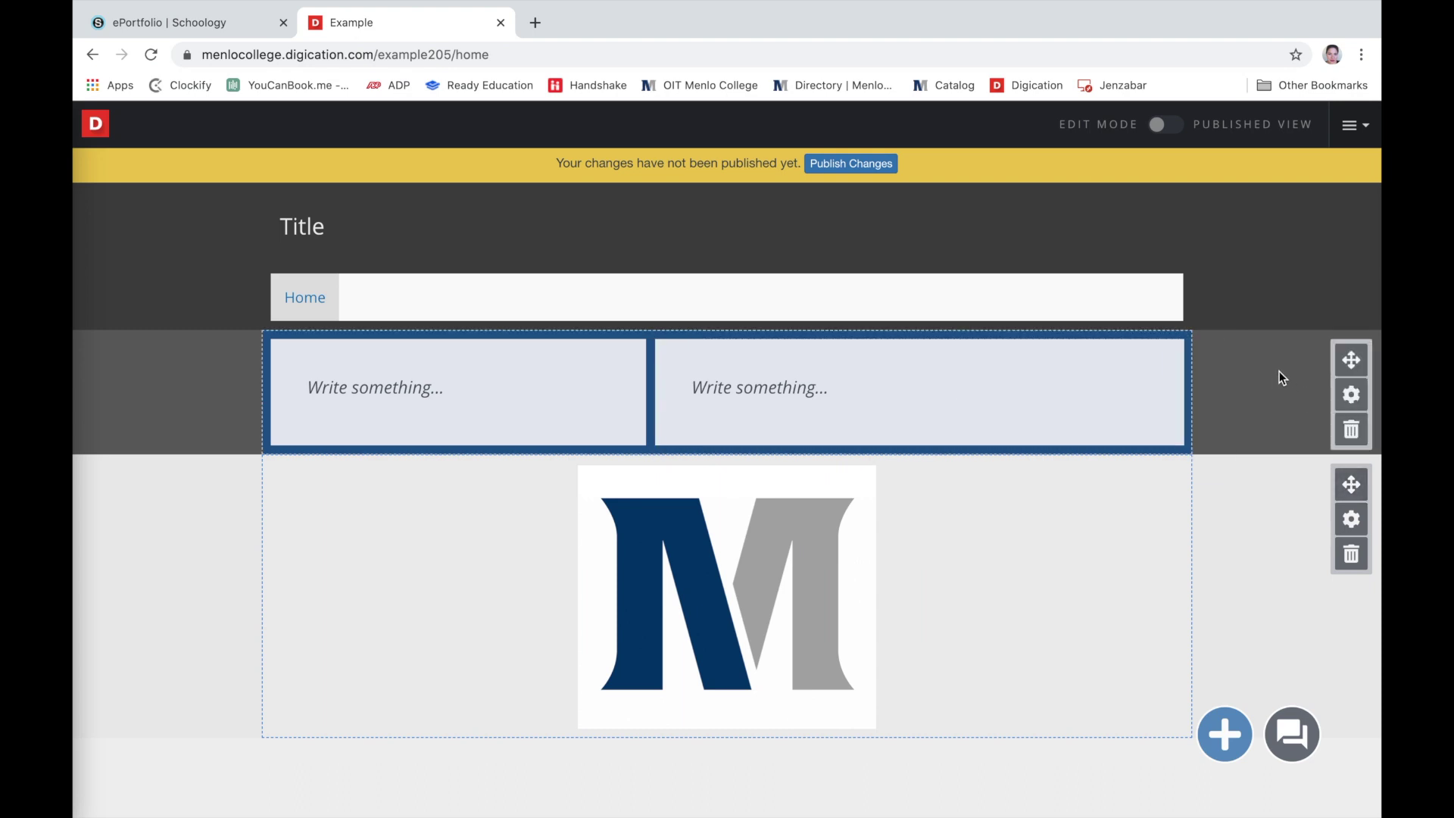
pyautogui.scroll(-2, 1318, 341)
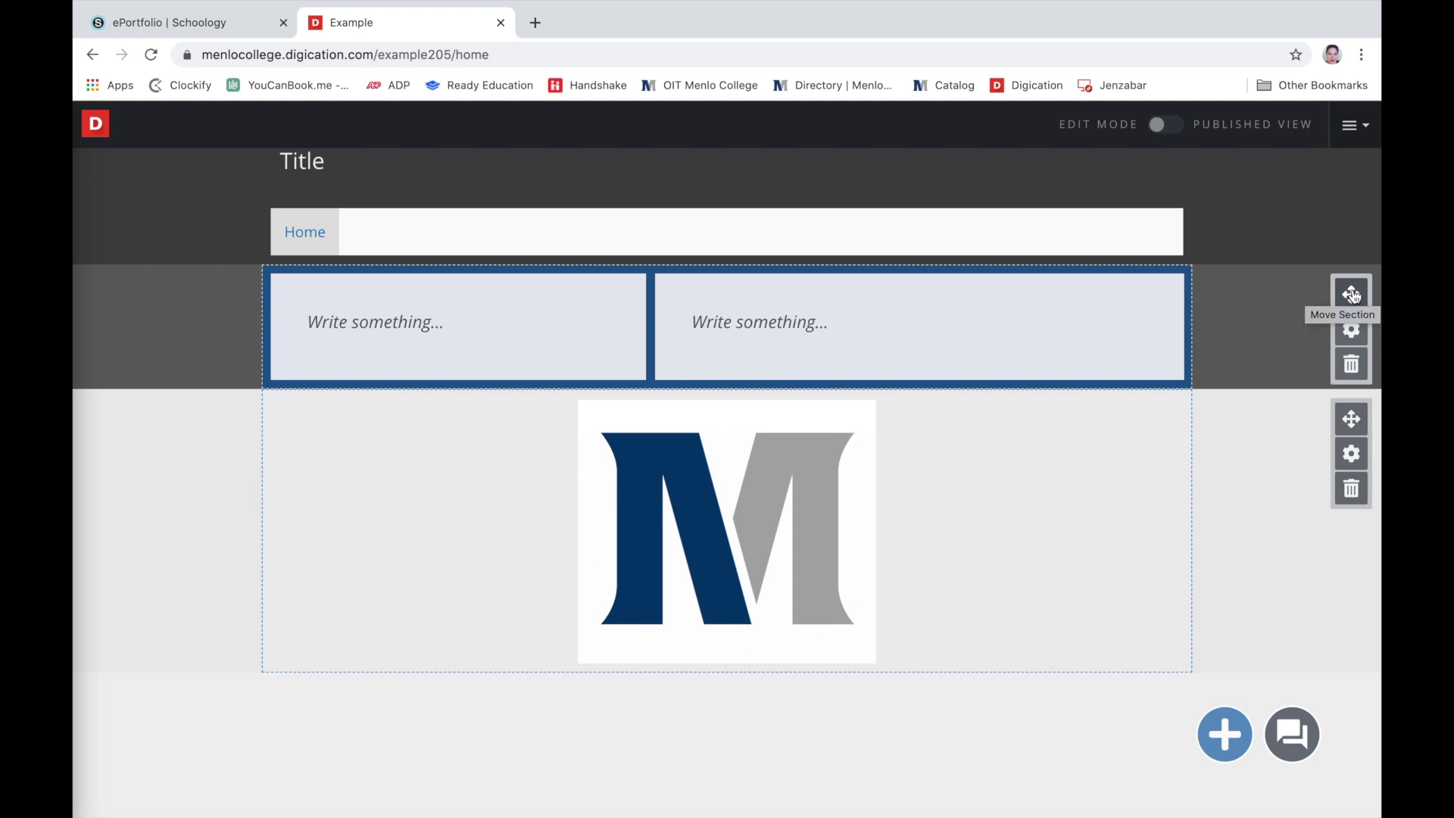
pyautogui.moveTo(1351, 294); pyautogui.dragTo(1216, 593)
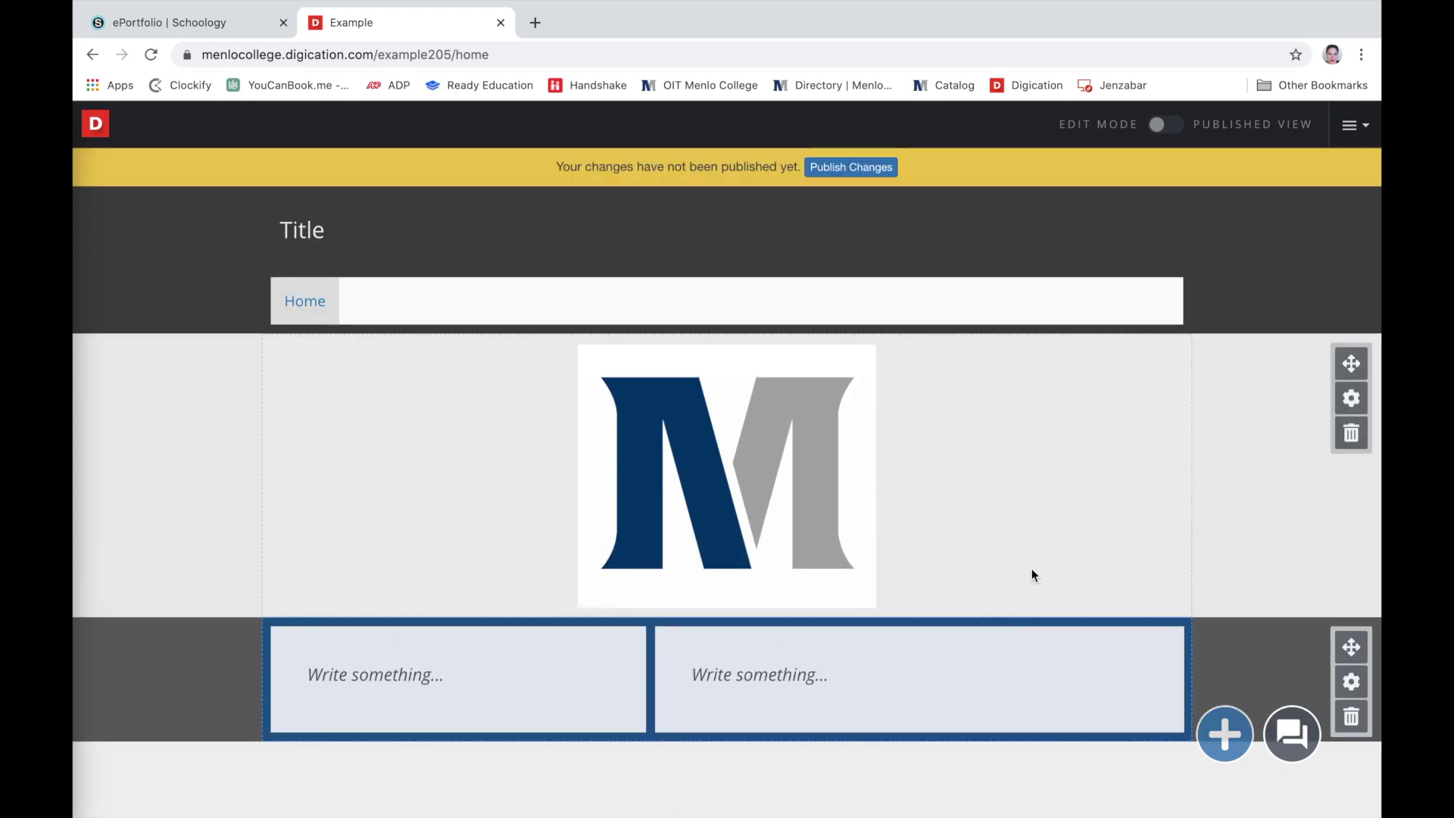
# - Unlock the header section and add a new page named Sample to the navigation
pyautogui.moveTo(1355, 229)
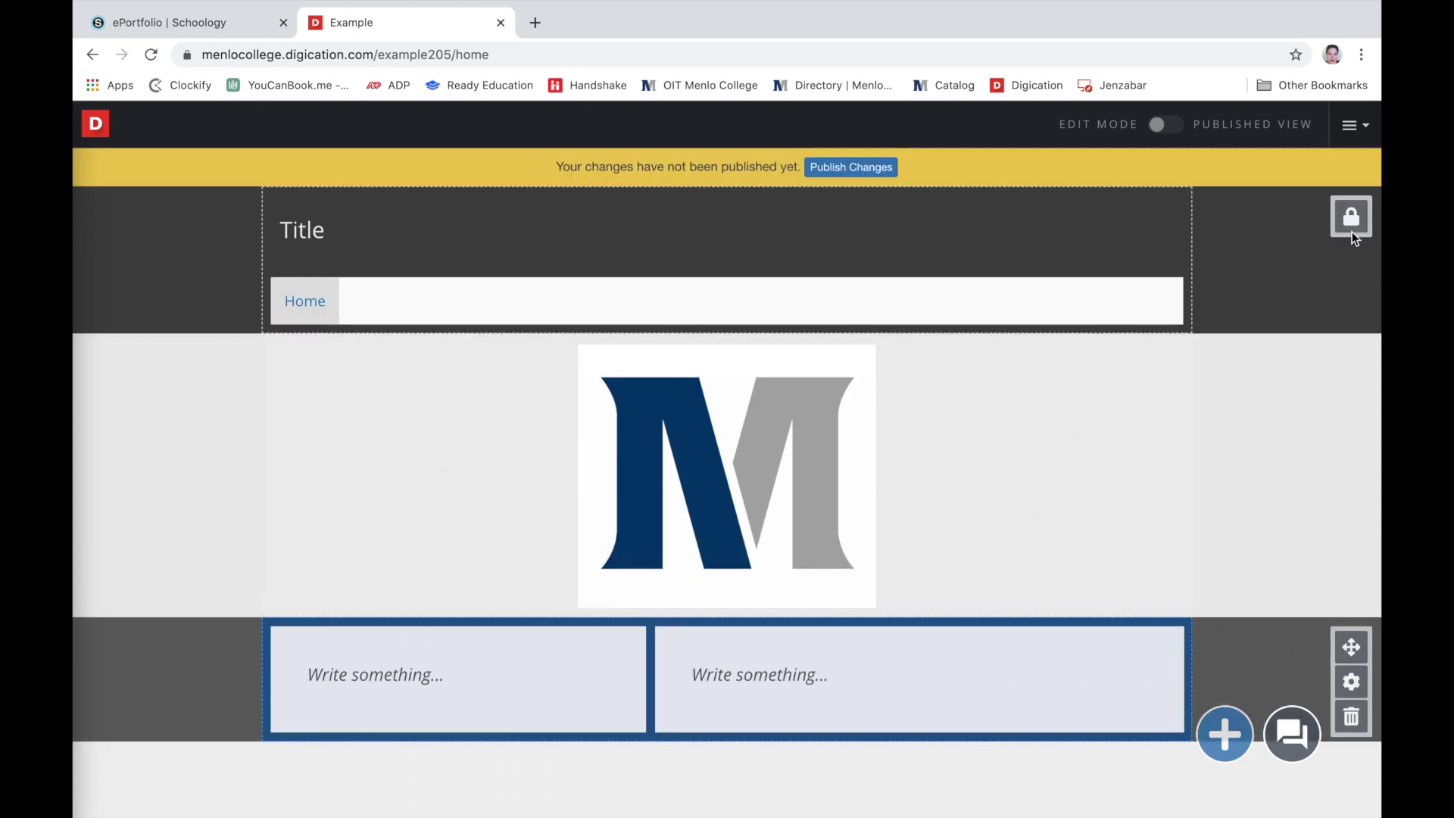
pyautogui.click(1353, 223)
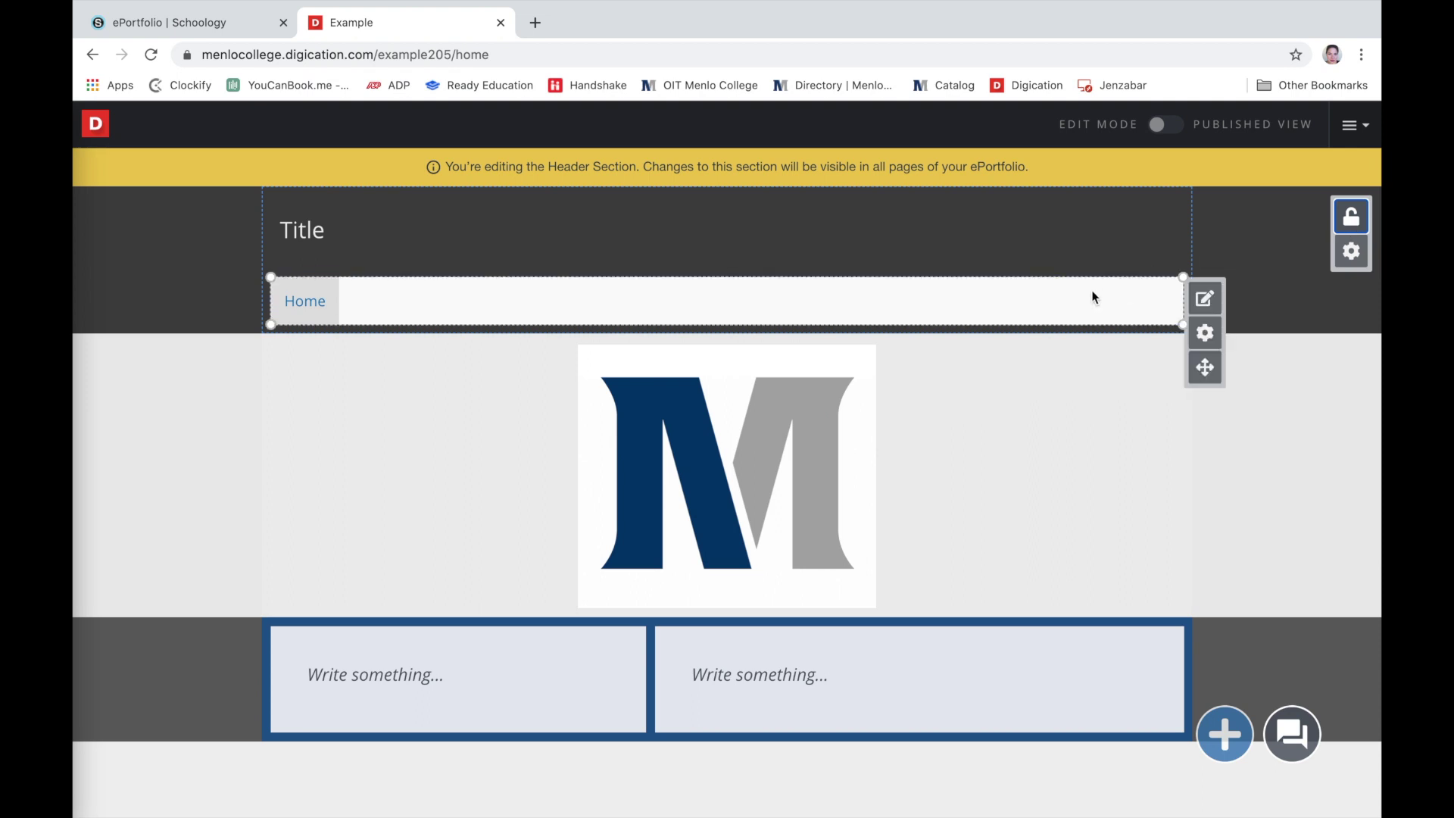
pyautogui.click(1208, 303)
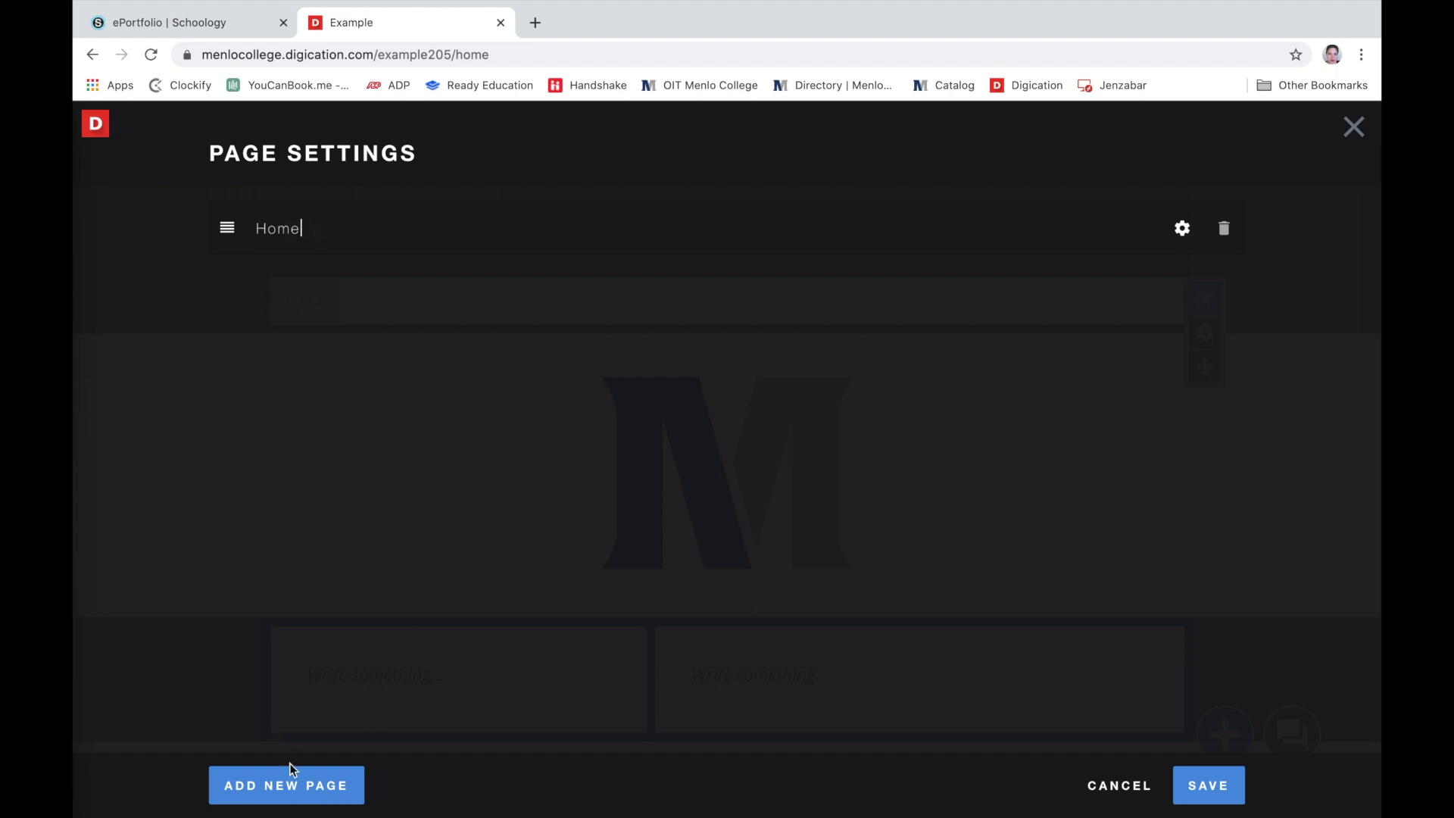
pyautogui.click(292, 784)
pyautogui.write('Sample')
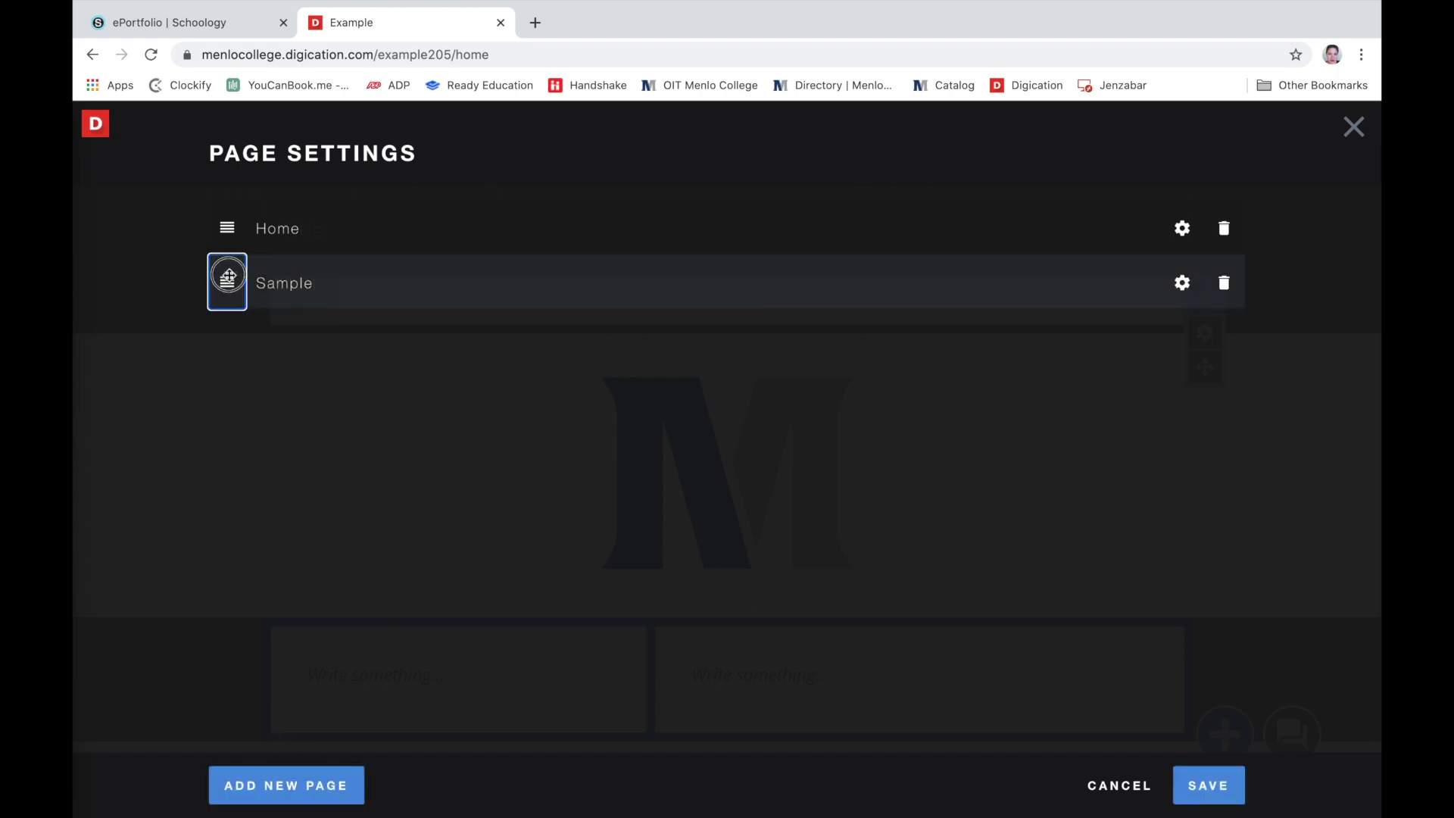
# - Move the Sample page above Home and nest Home beneath it as a subpage
pyautogui.moveTo(226, 281); pyautogui.dragTo(224, 222)
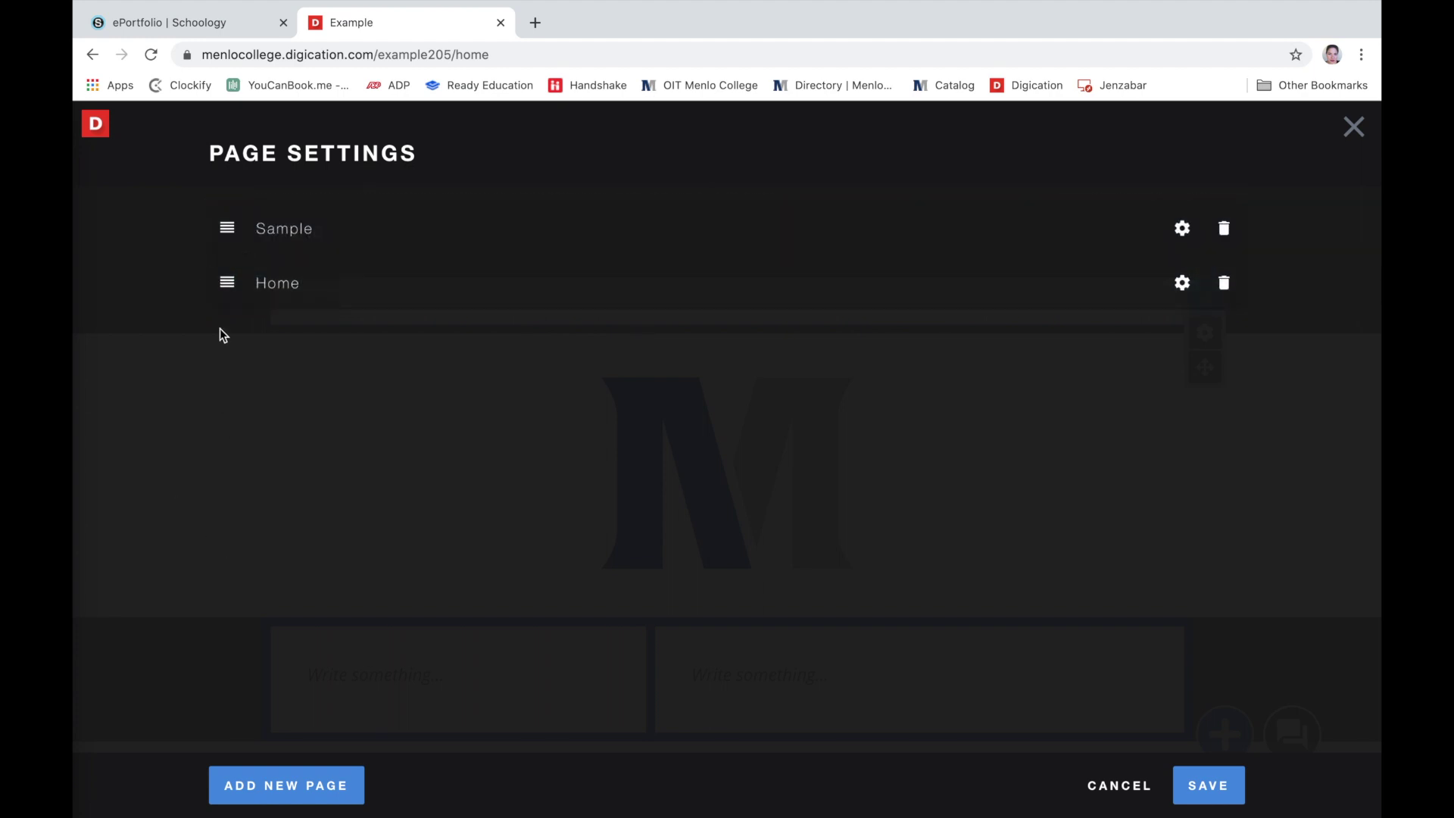
pyautogui.moveTo(229, 284); pyautogui.dragTo(276, 282)
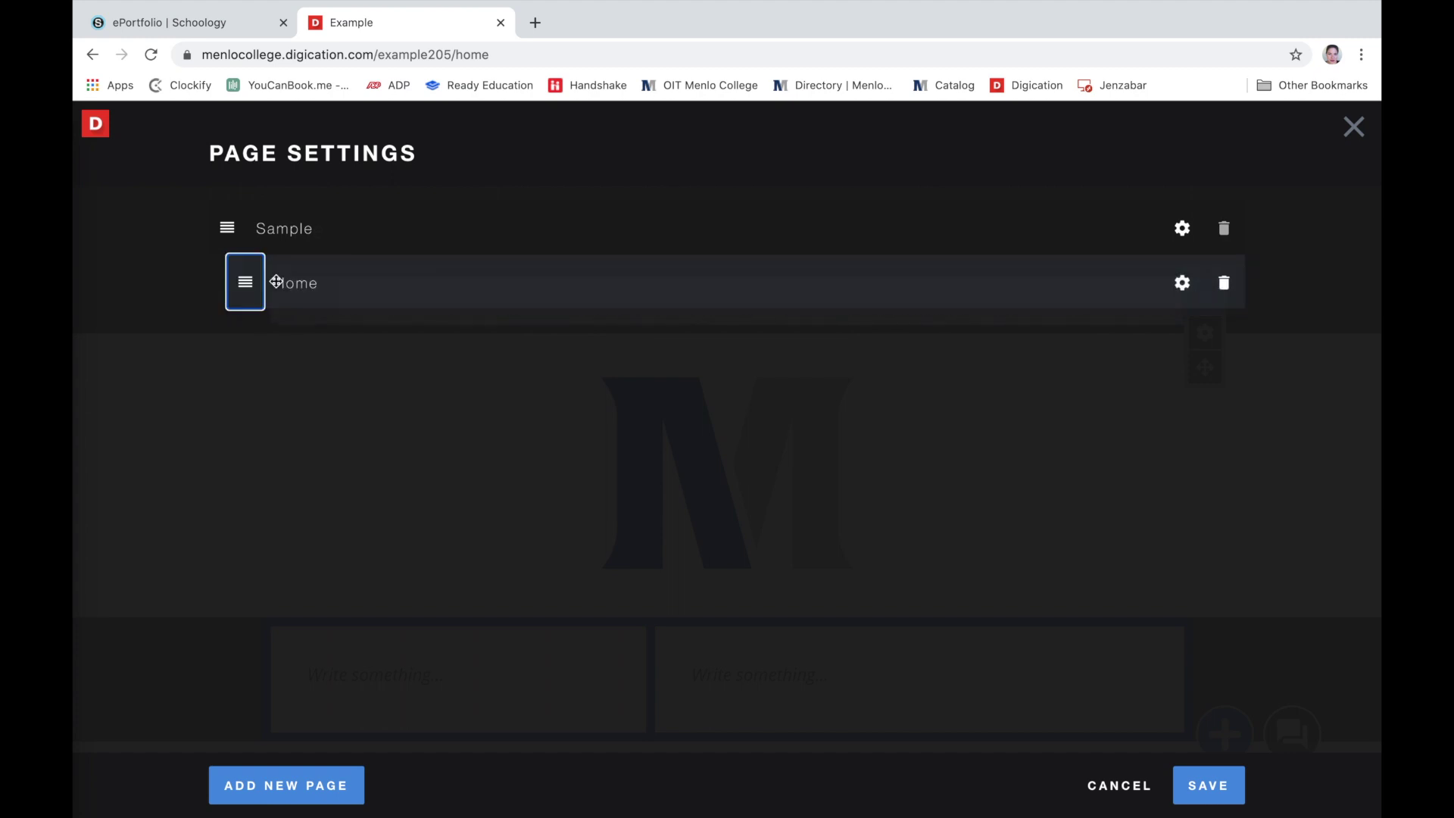
# - Toggle the Heading option of the Home subpage and save the page settings
pyautogui.click(1182, 285)
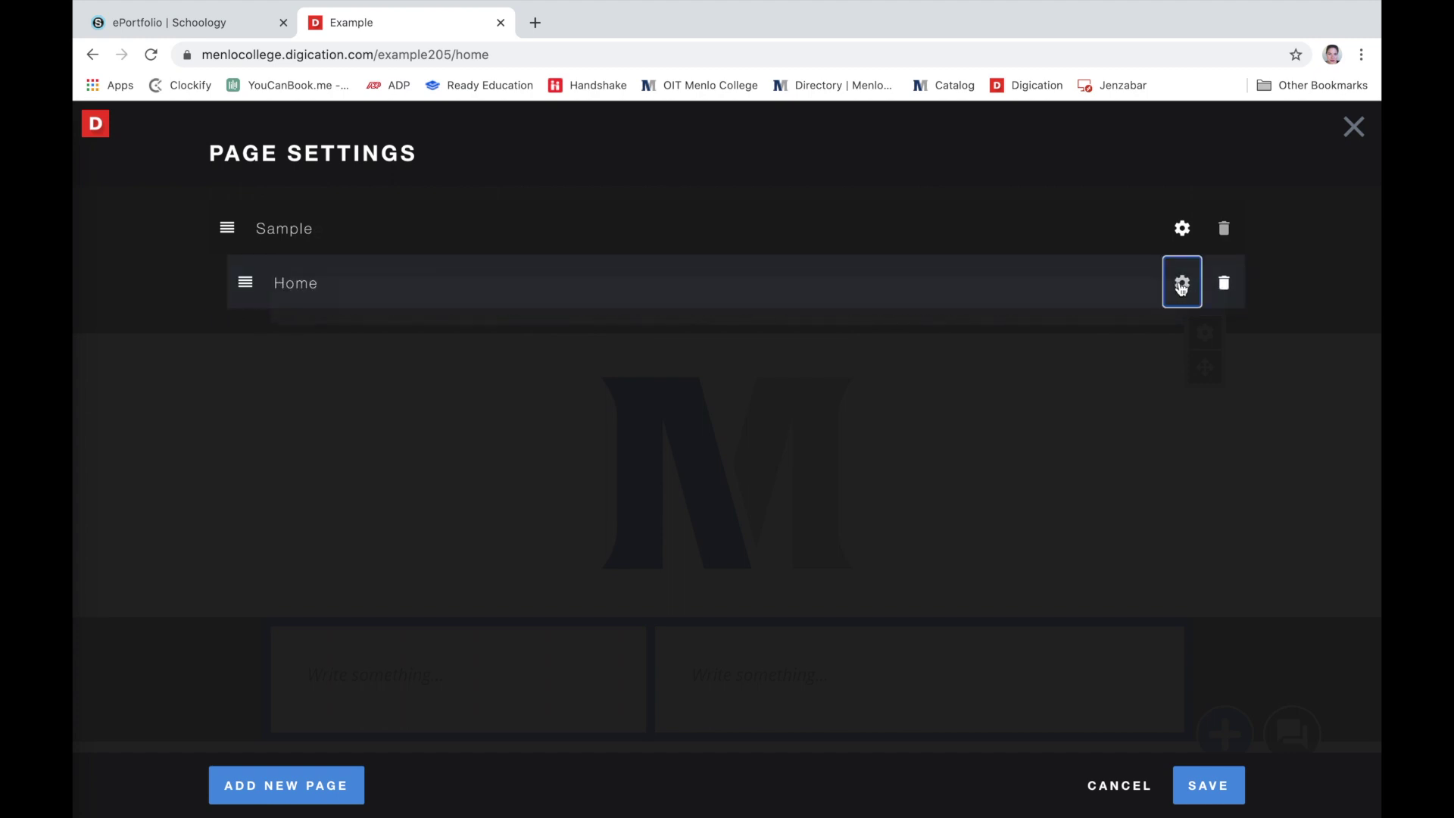
pyautogui.click(1182, 284)
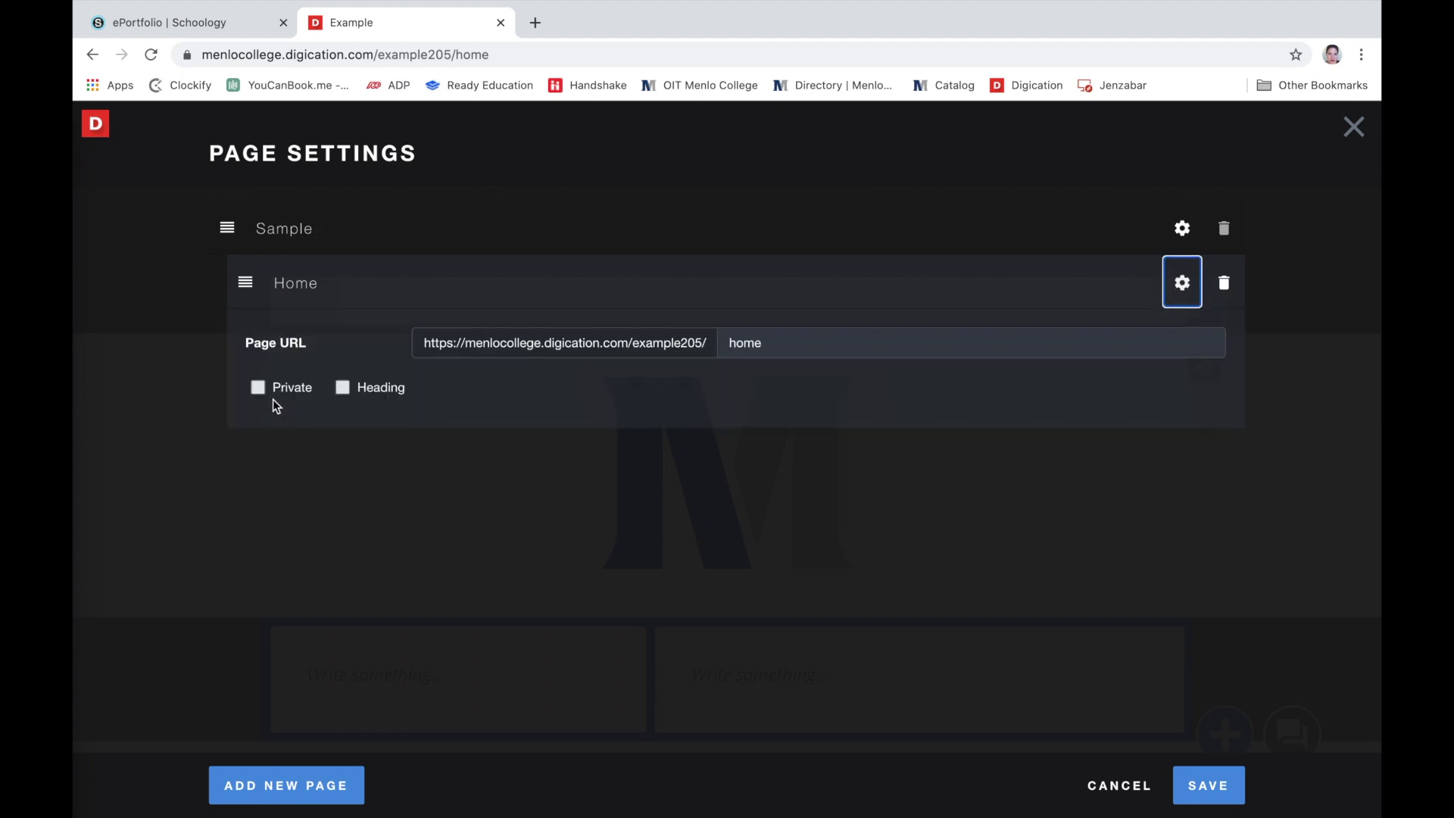
pyautogui.click(344, 388)
pyautogui.click(1228, 792)
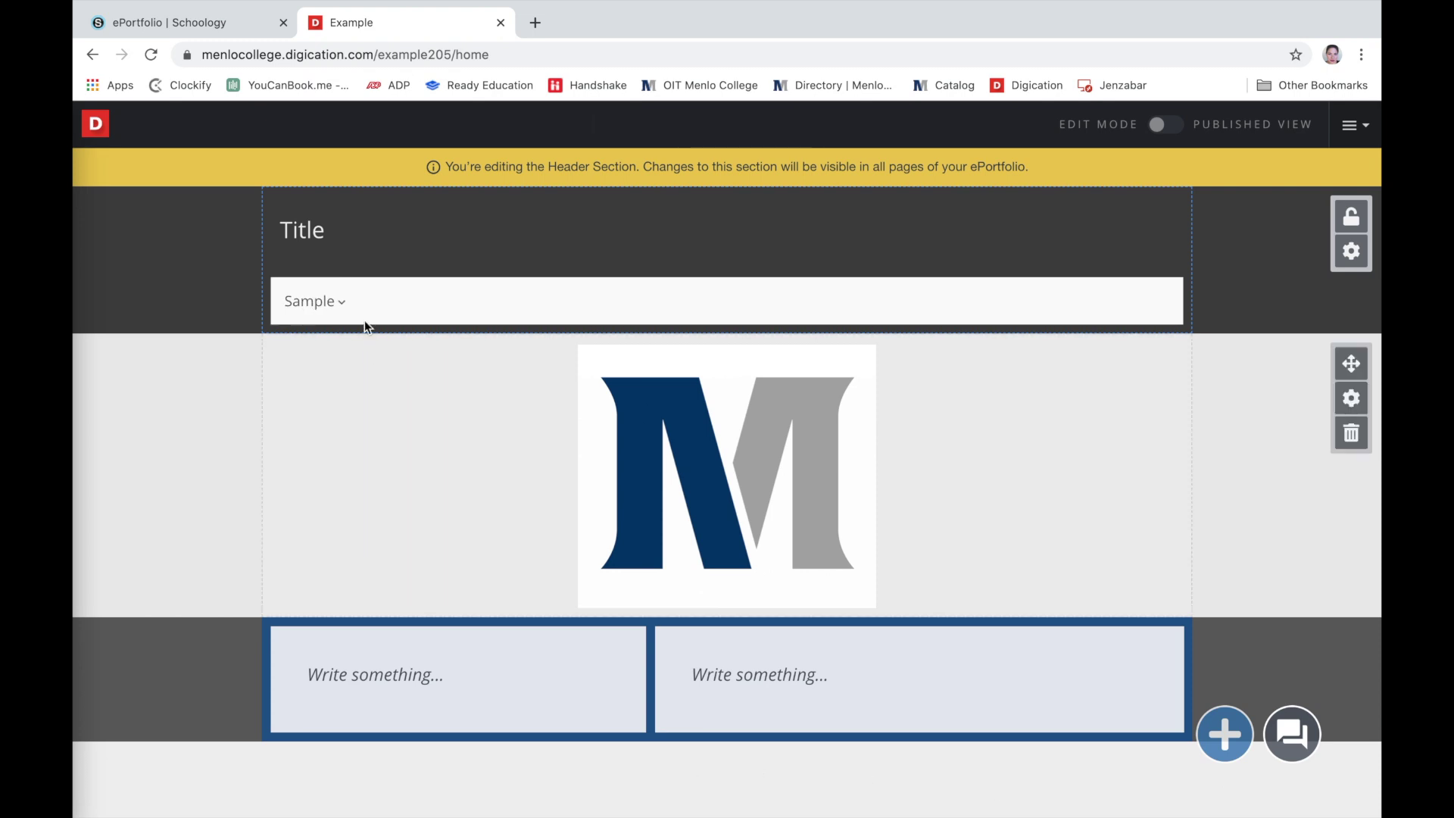
# - Publish the changes with the ePortfolio private to its owner, shown in the directory and requiring no access password
pyautogui.moveTo(327, 302)
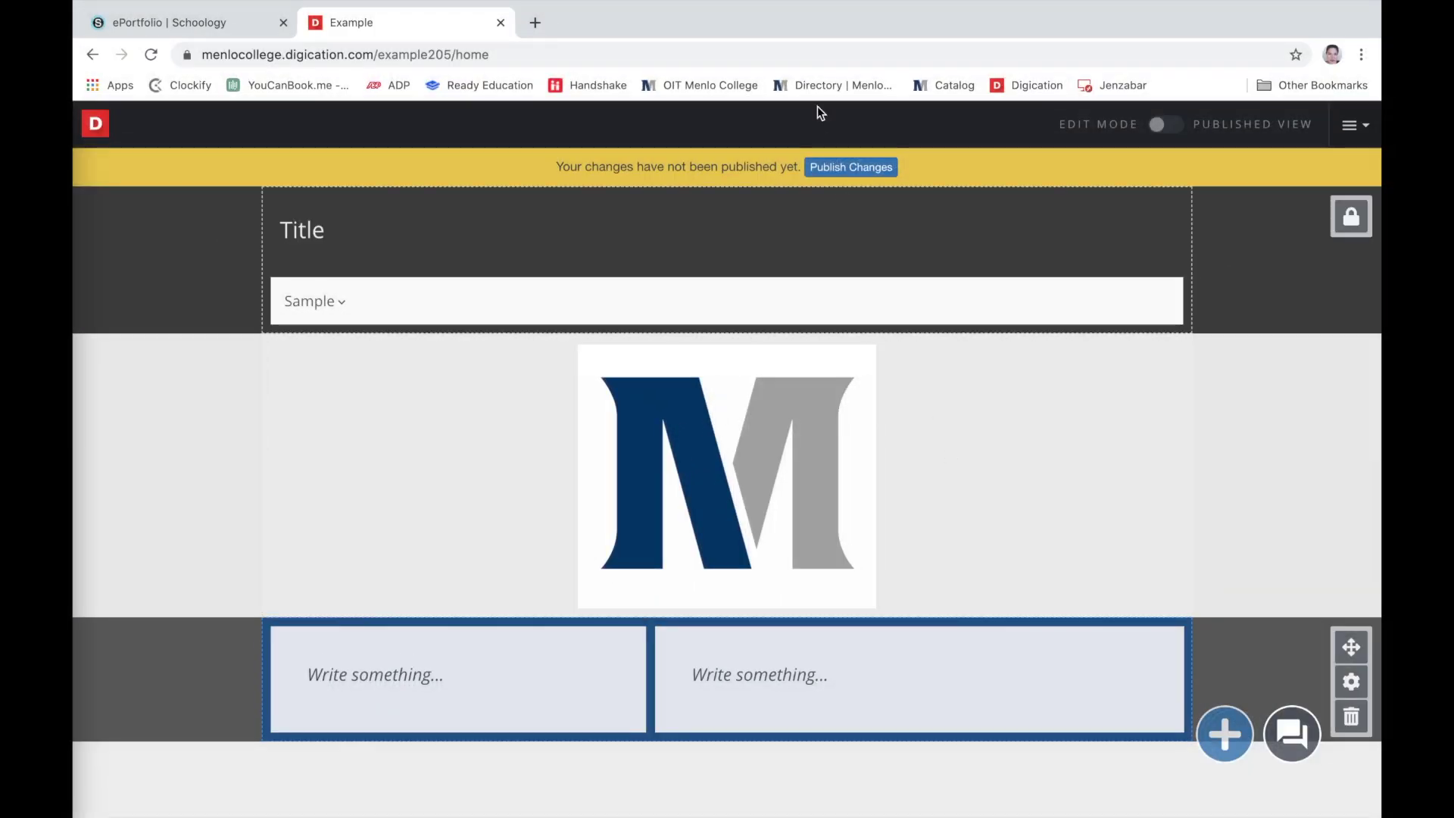
pyautogui.click(836, 167)
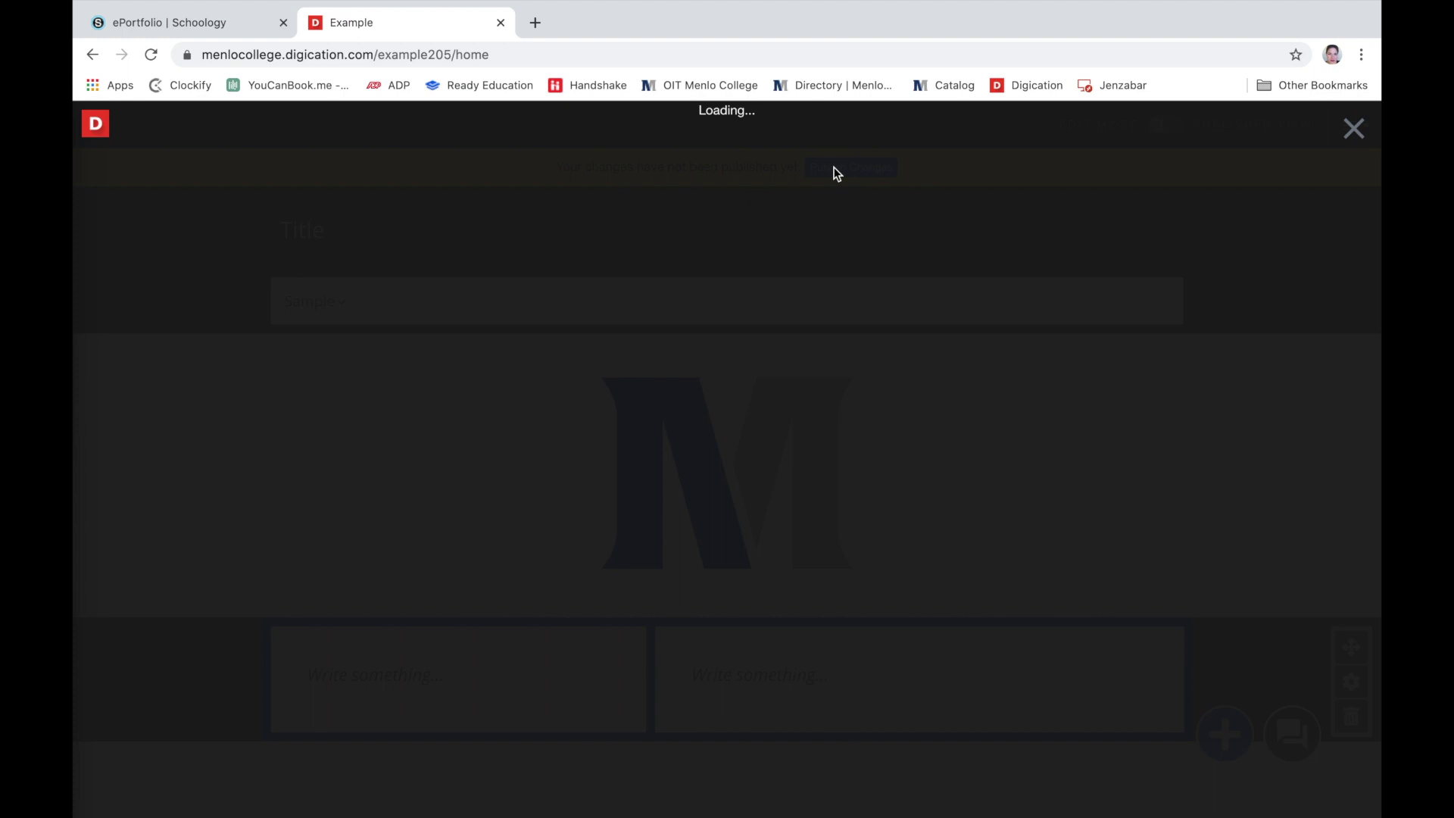
pyautogui.scroll(-1, 954, 280)
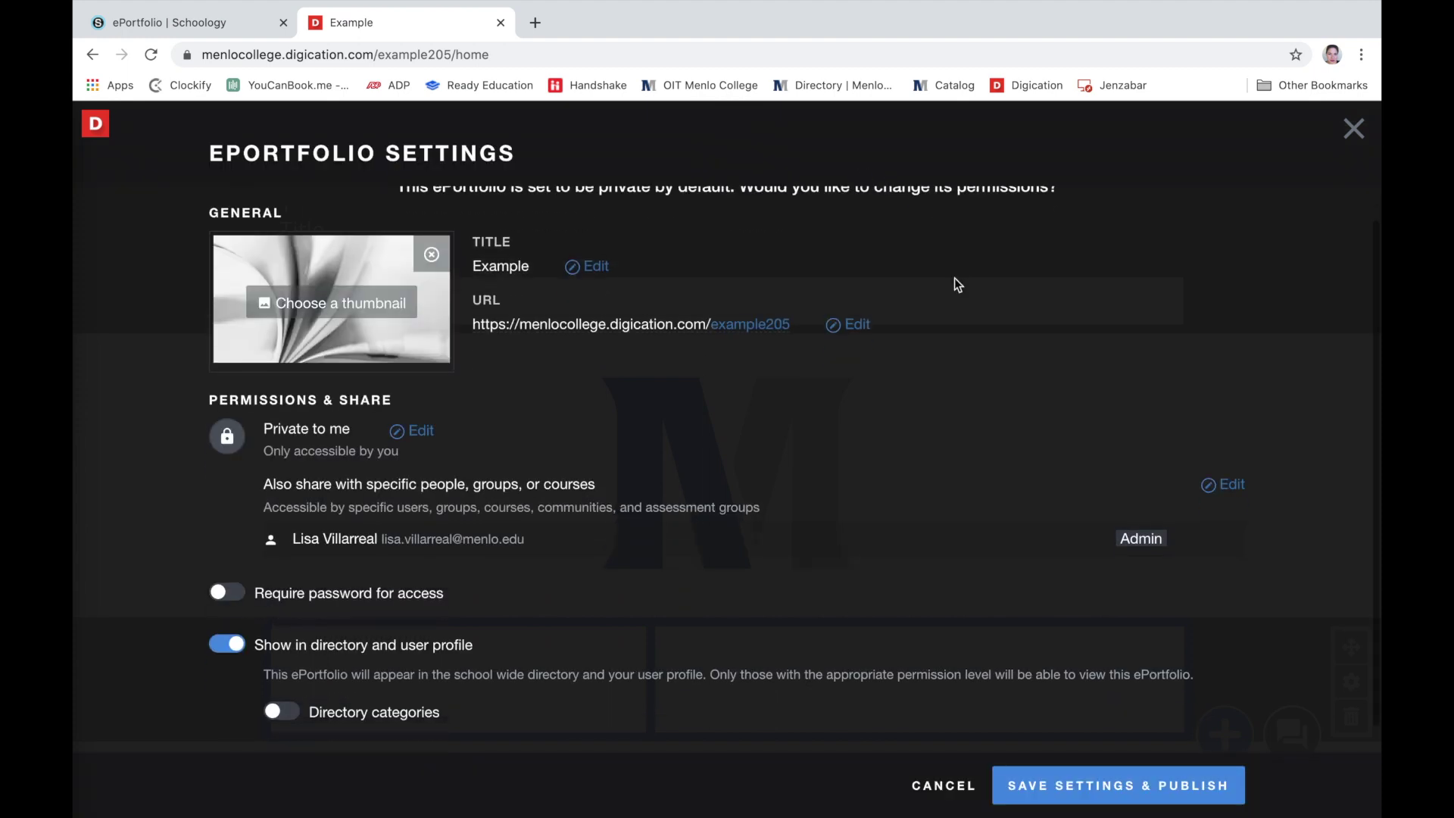
pyautogui.scroll(2, 954, 284)
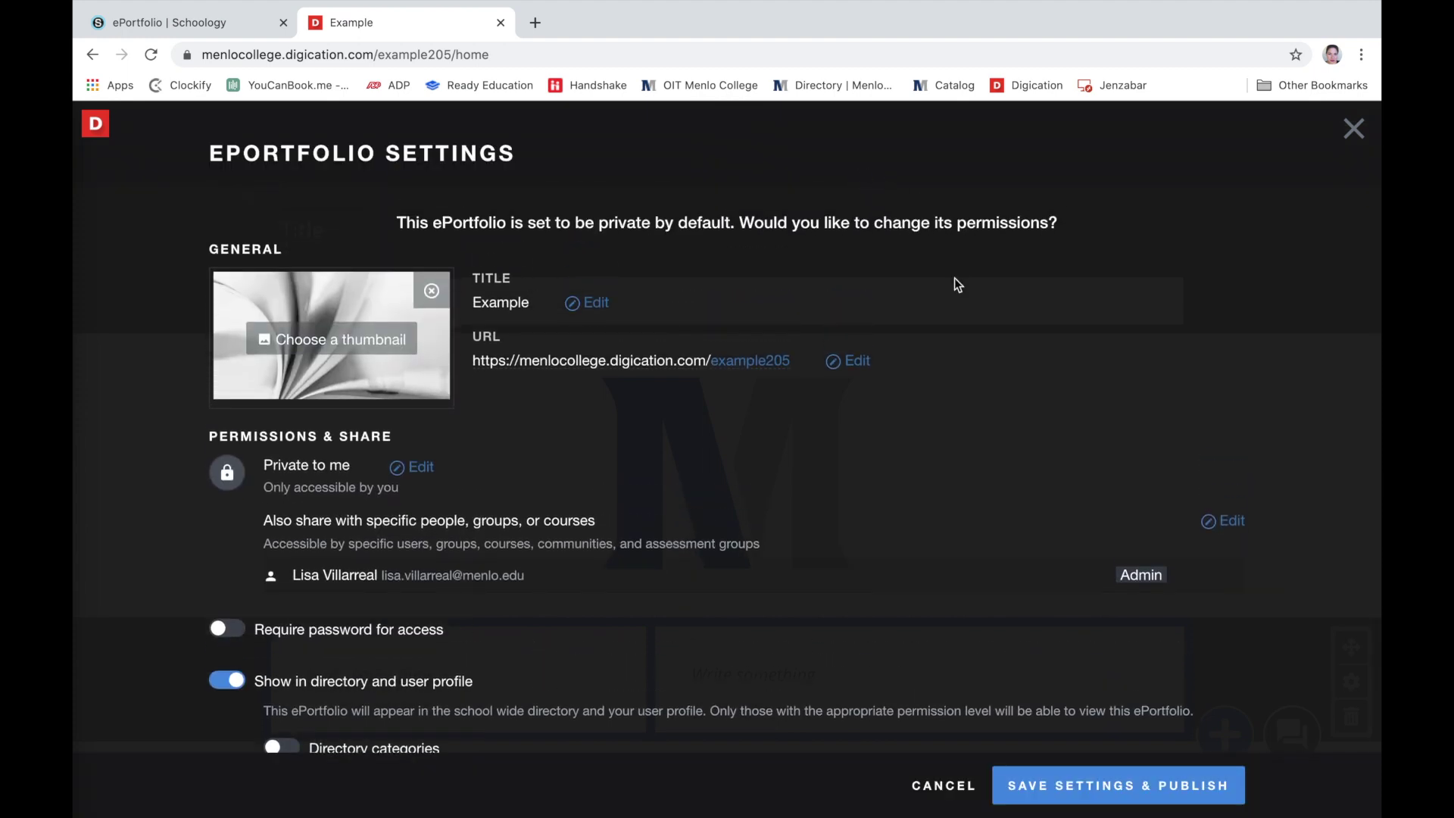
pyautogui.scroll(-1, 458, 405)
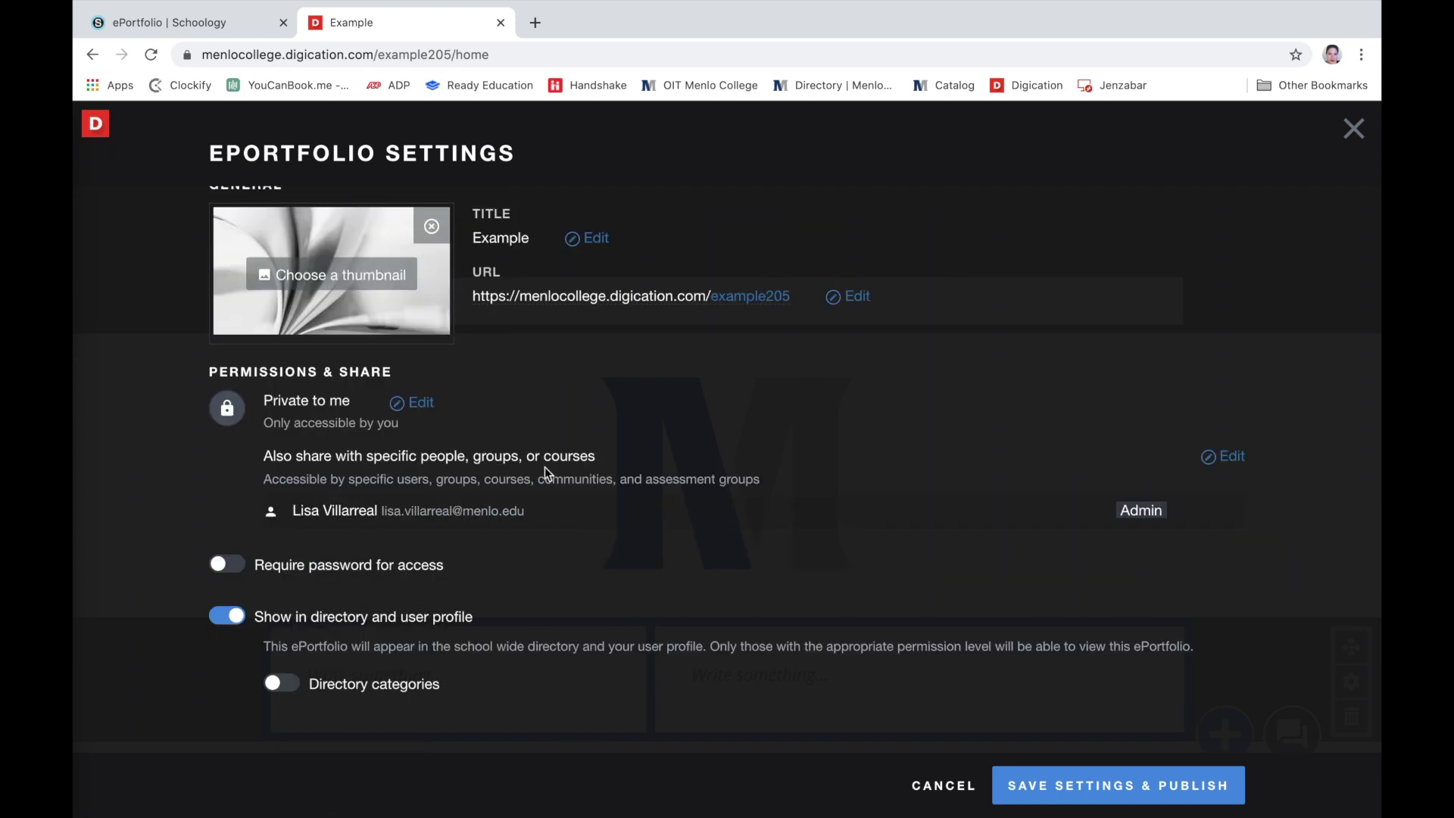
pyautogui.click(413, 404)
pyautogui.click(223, 570)
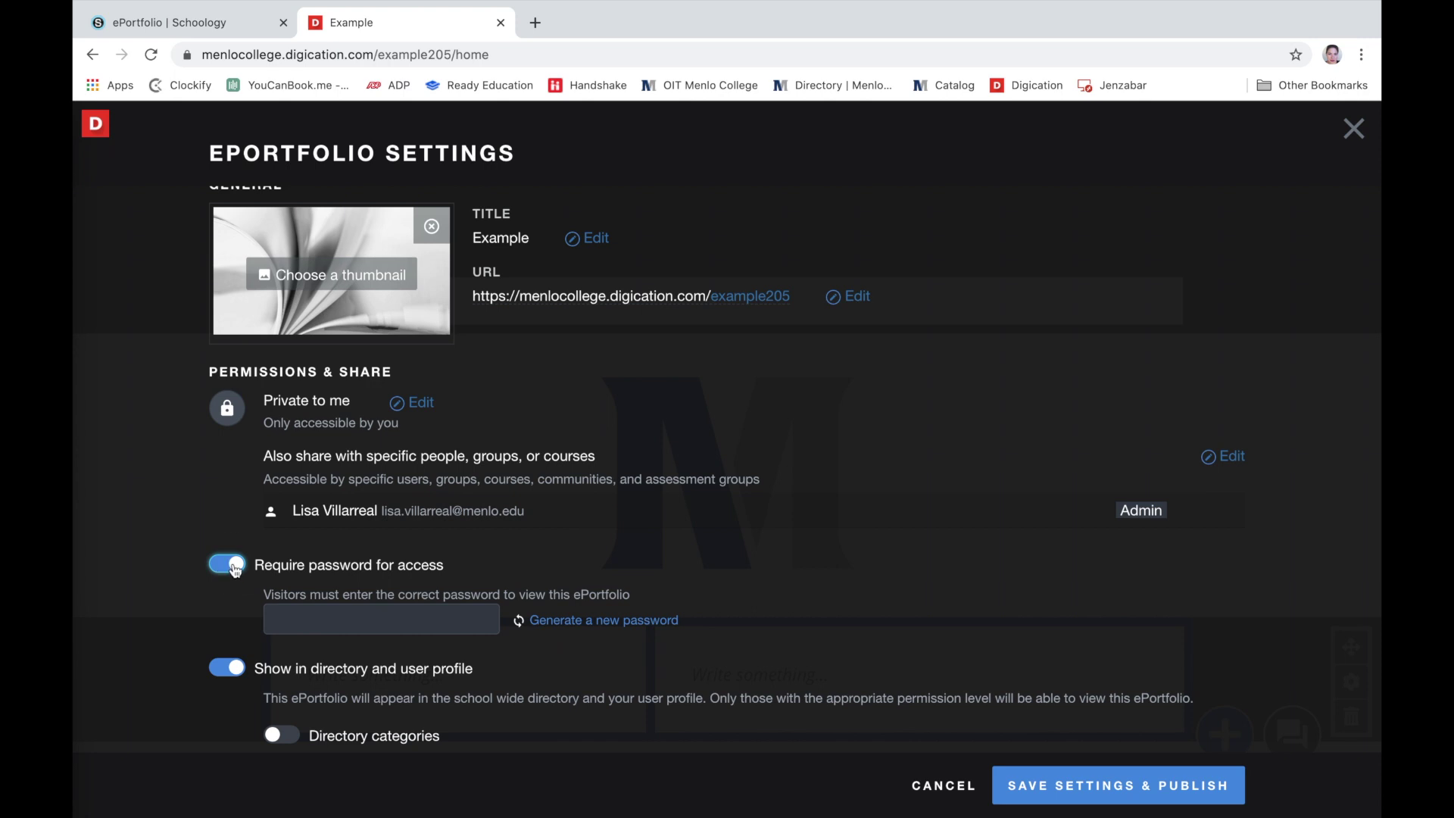
pyautogui.click(223, 568)
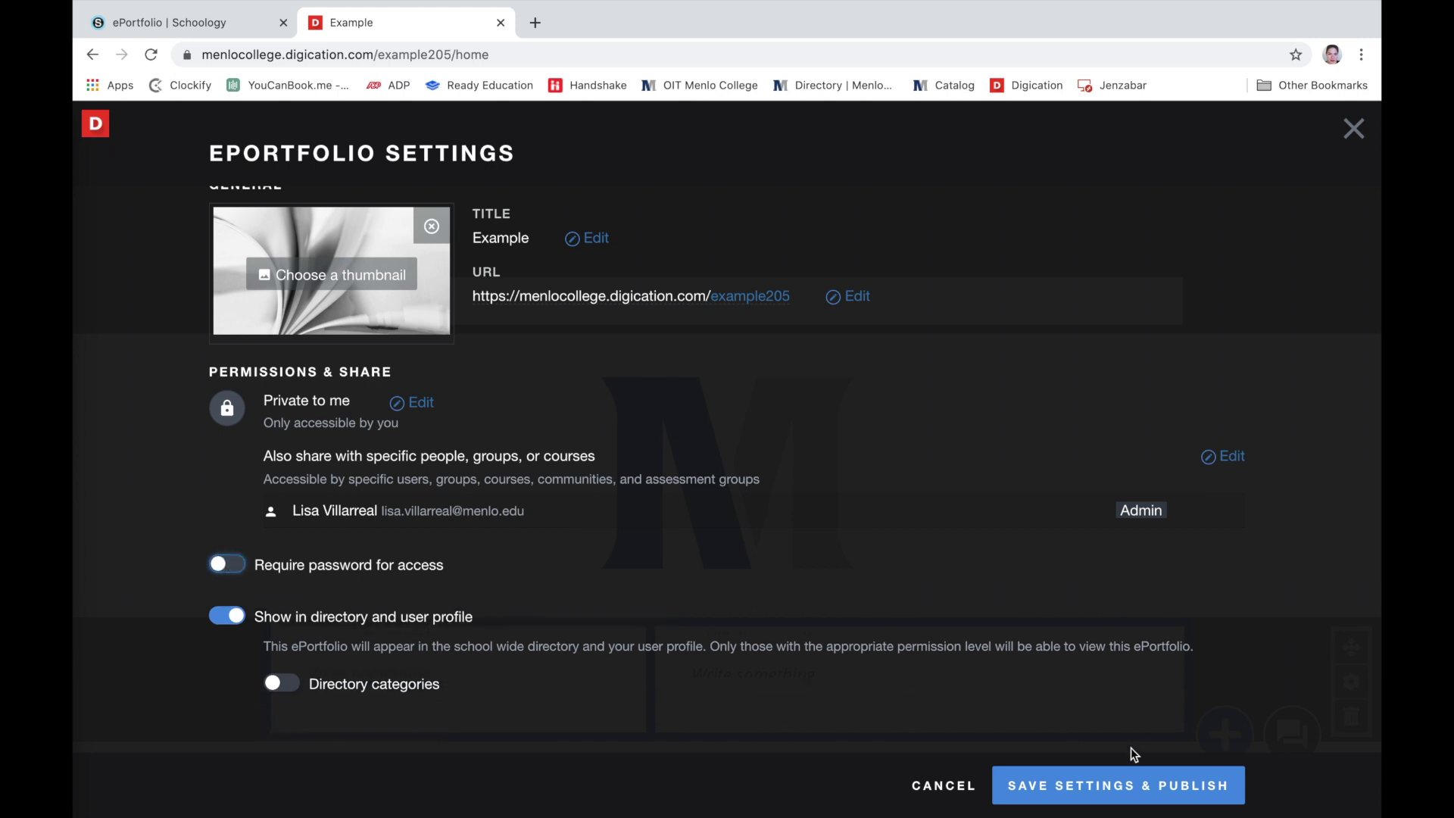
pyautogui.click(1123, 790)
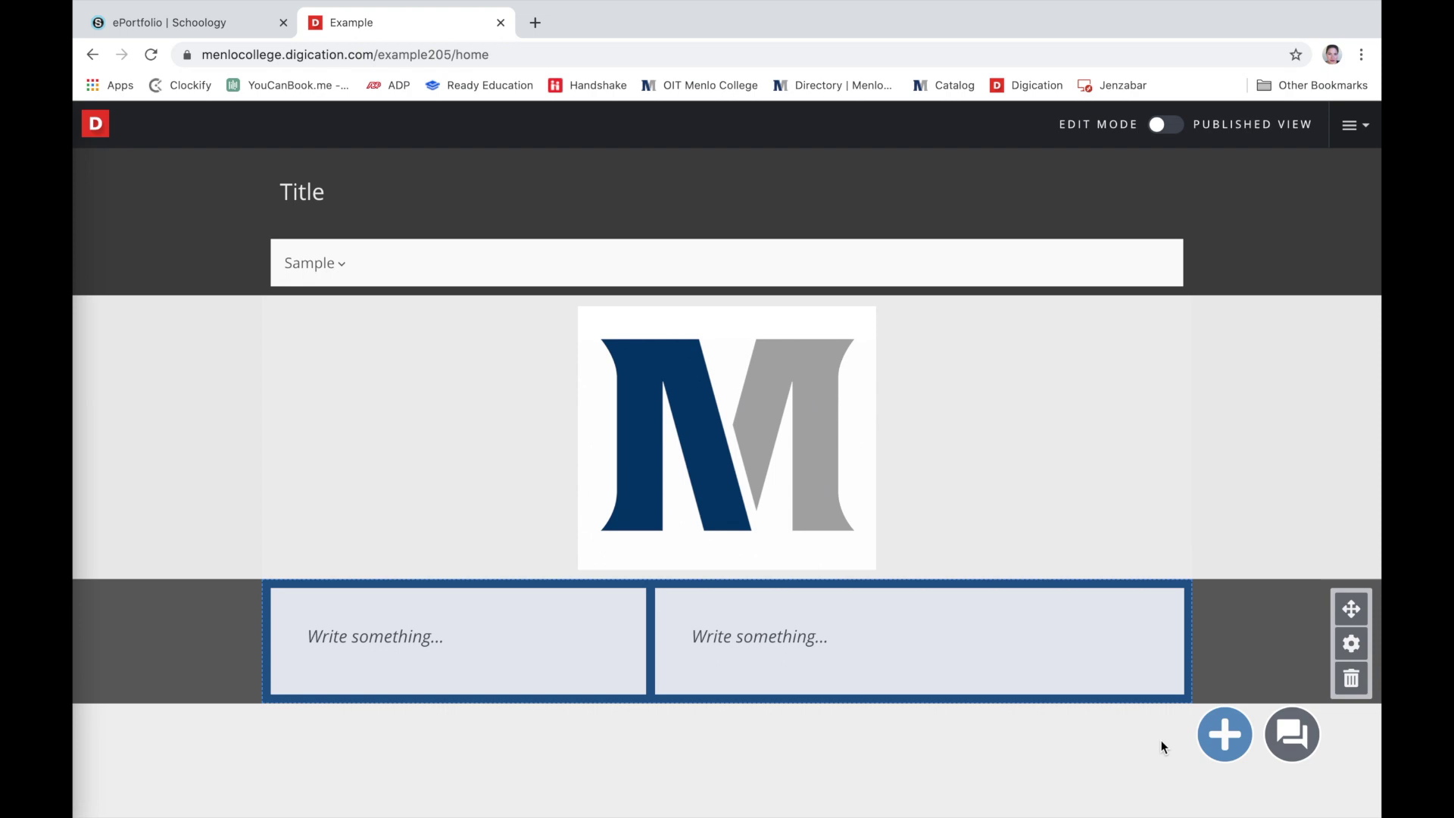
# - Add a third text module centered below the two existing ones in the blue section and publish the changes
pyautogui.click(1226, 734)
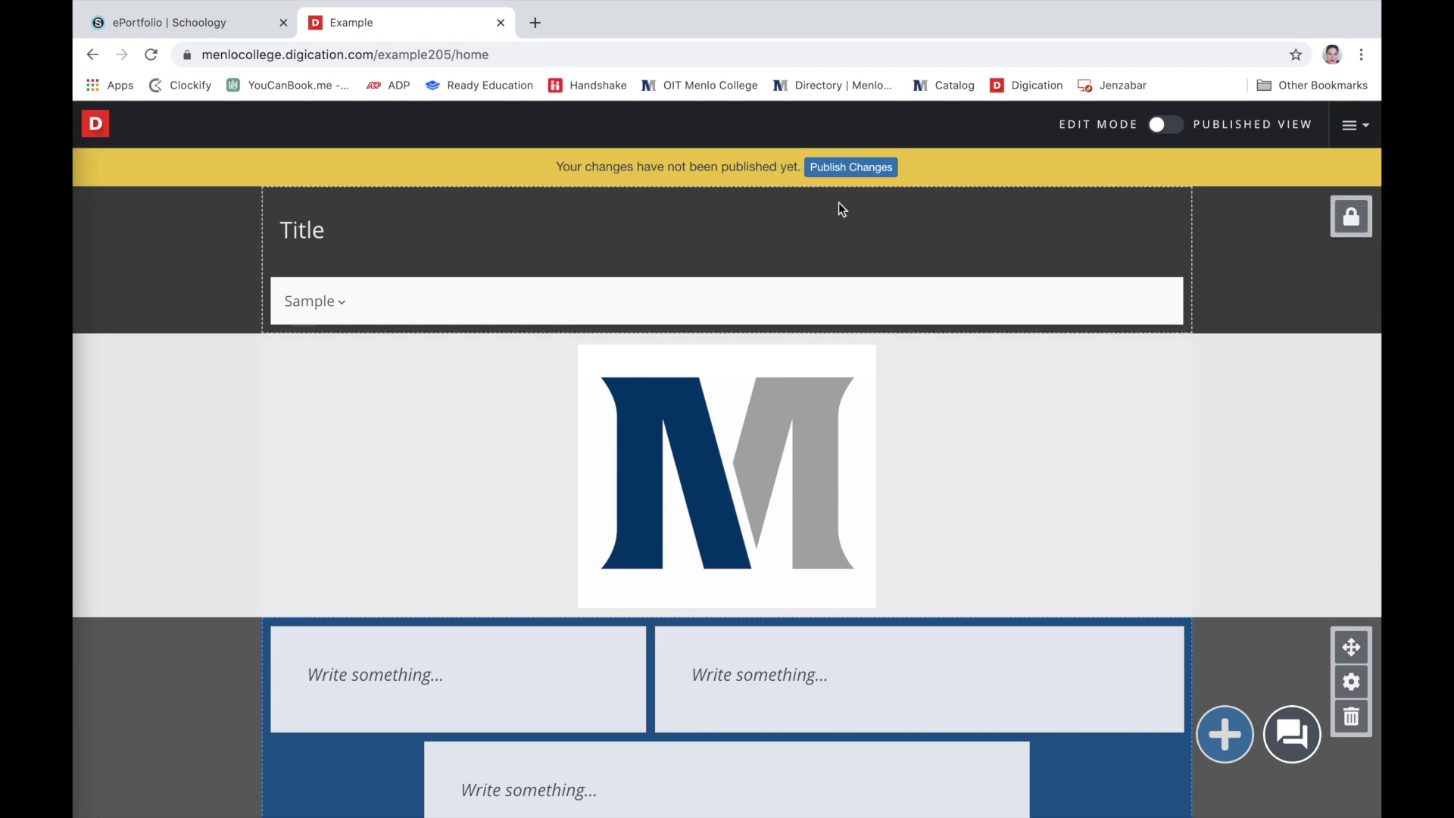
pyautogui.click(880, 174)
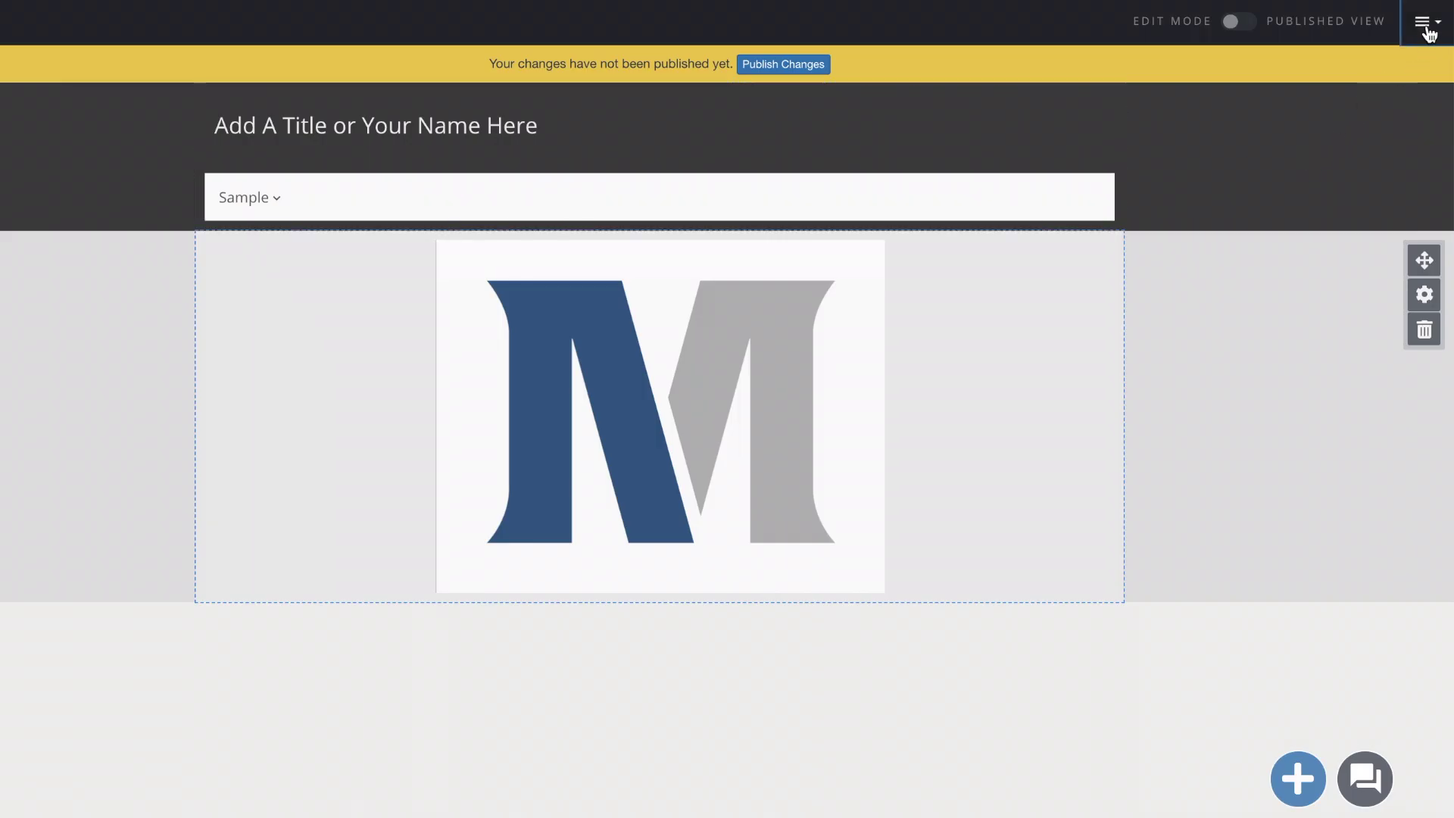
# - Publish all pages of the ePortfolio, with both Sample and Home selected
pyautogui.click(1427, 31)
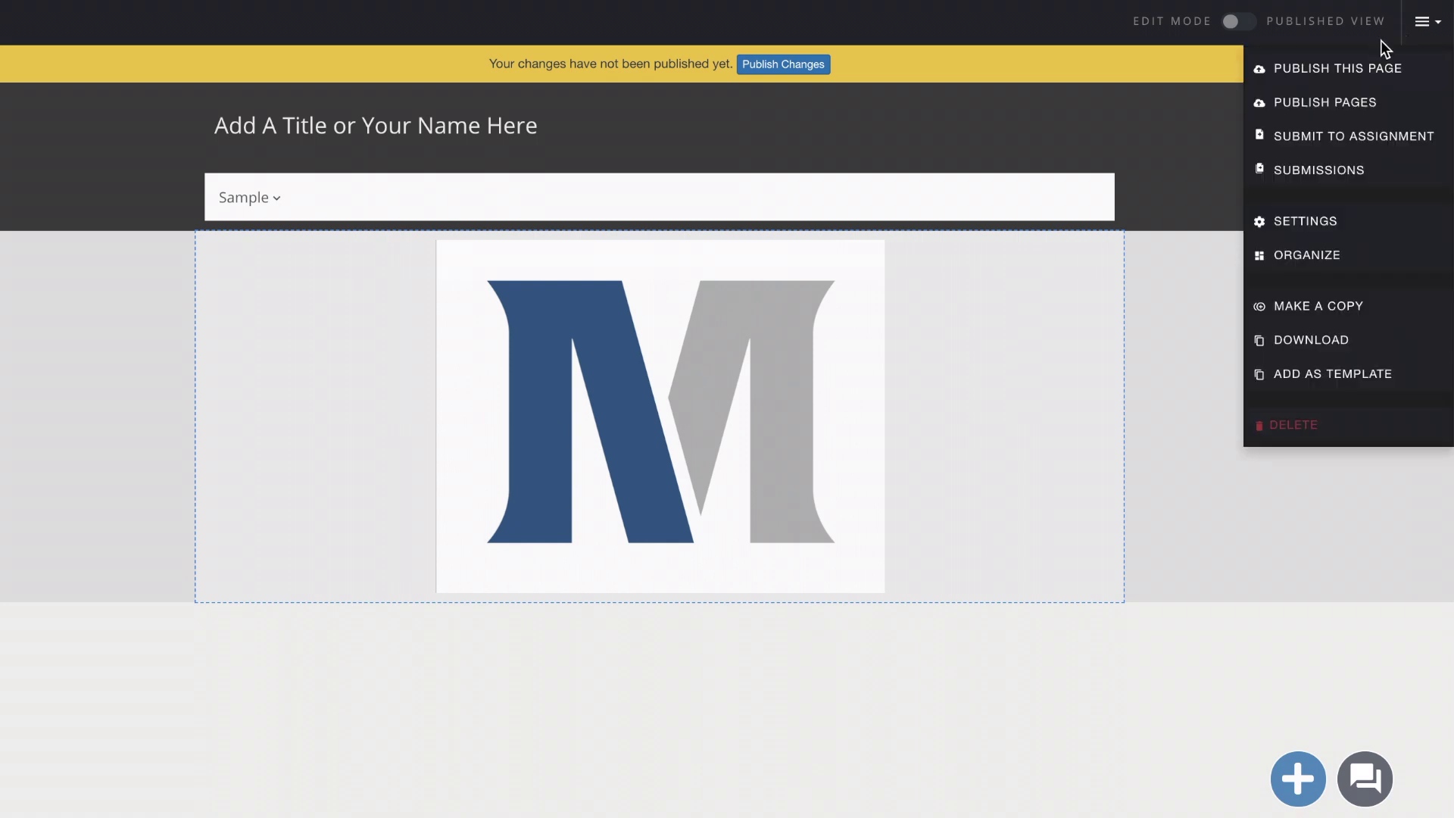
pyautogui.click(1337, 114)
pyautogui.click(295, 176)
pyautogui.click(295, 175)
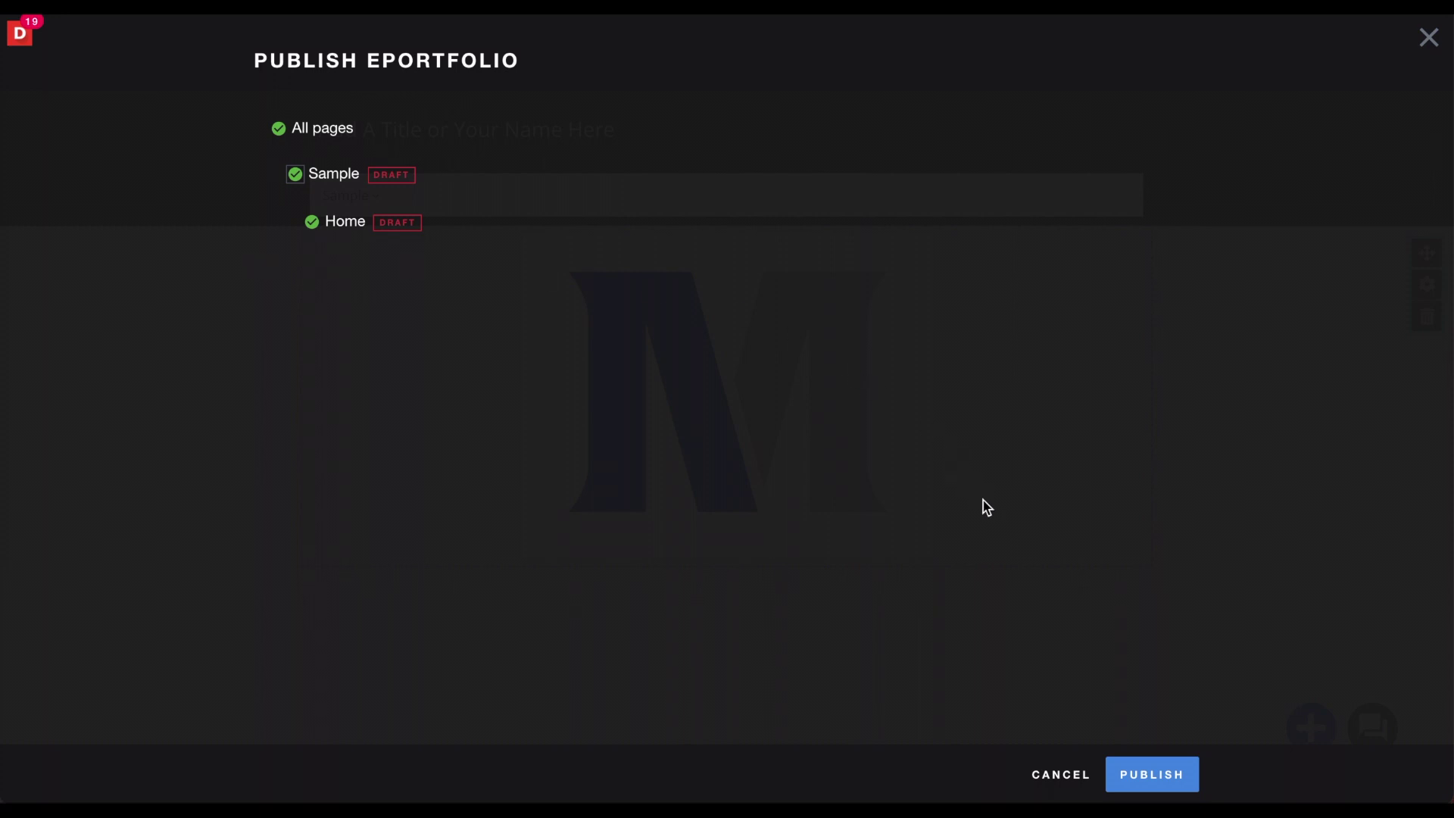
pyautogui.click(1146, 776)
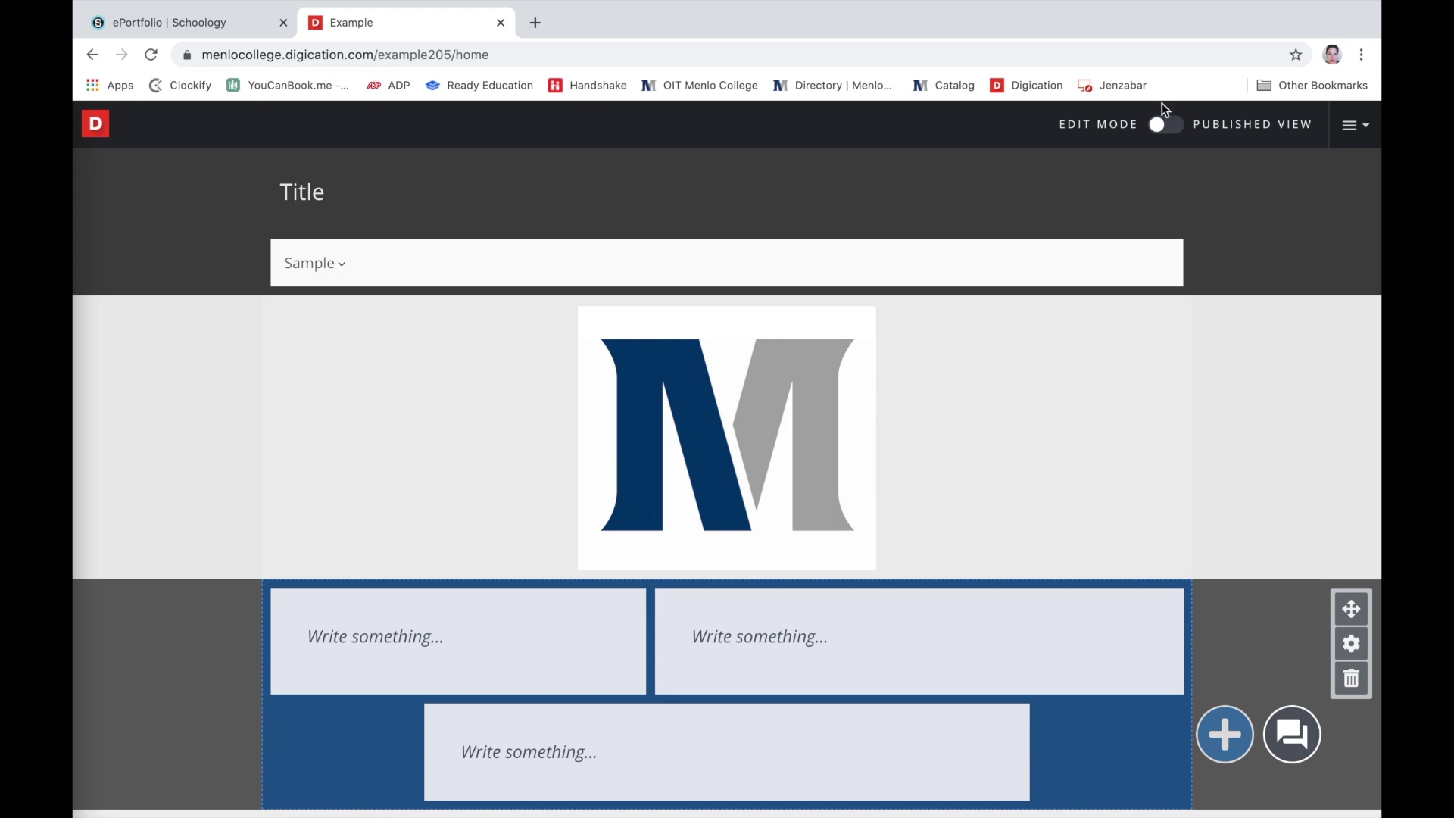
# - View the published version of the page, return to edit mode and open the ePortfolio settings
pyautogui.click(1159, 124)
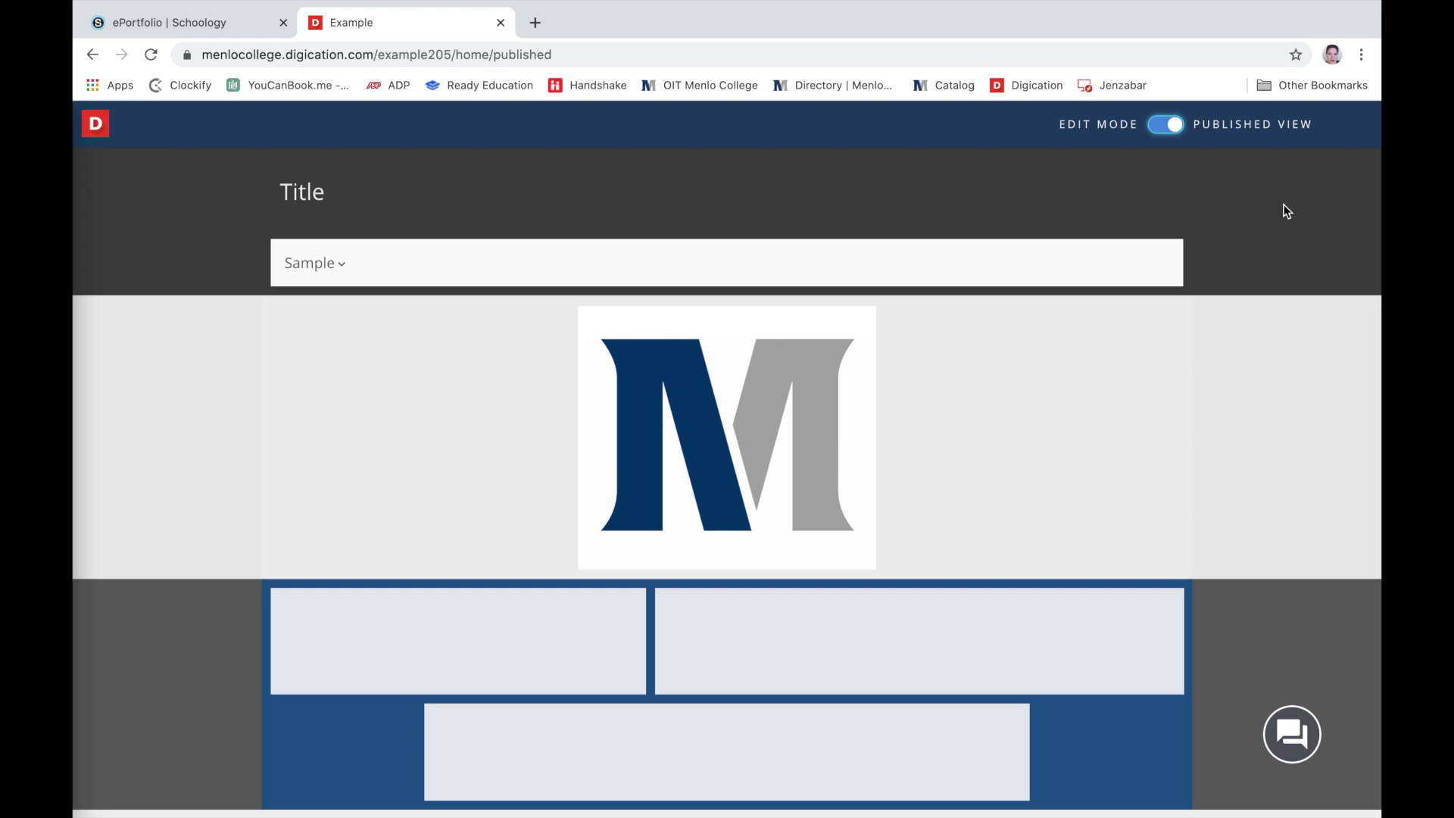
pyautogui.click(1165, 124)
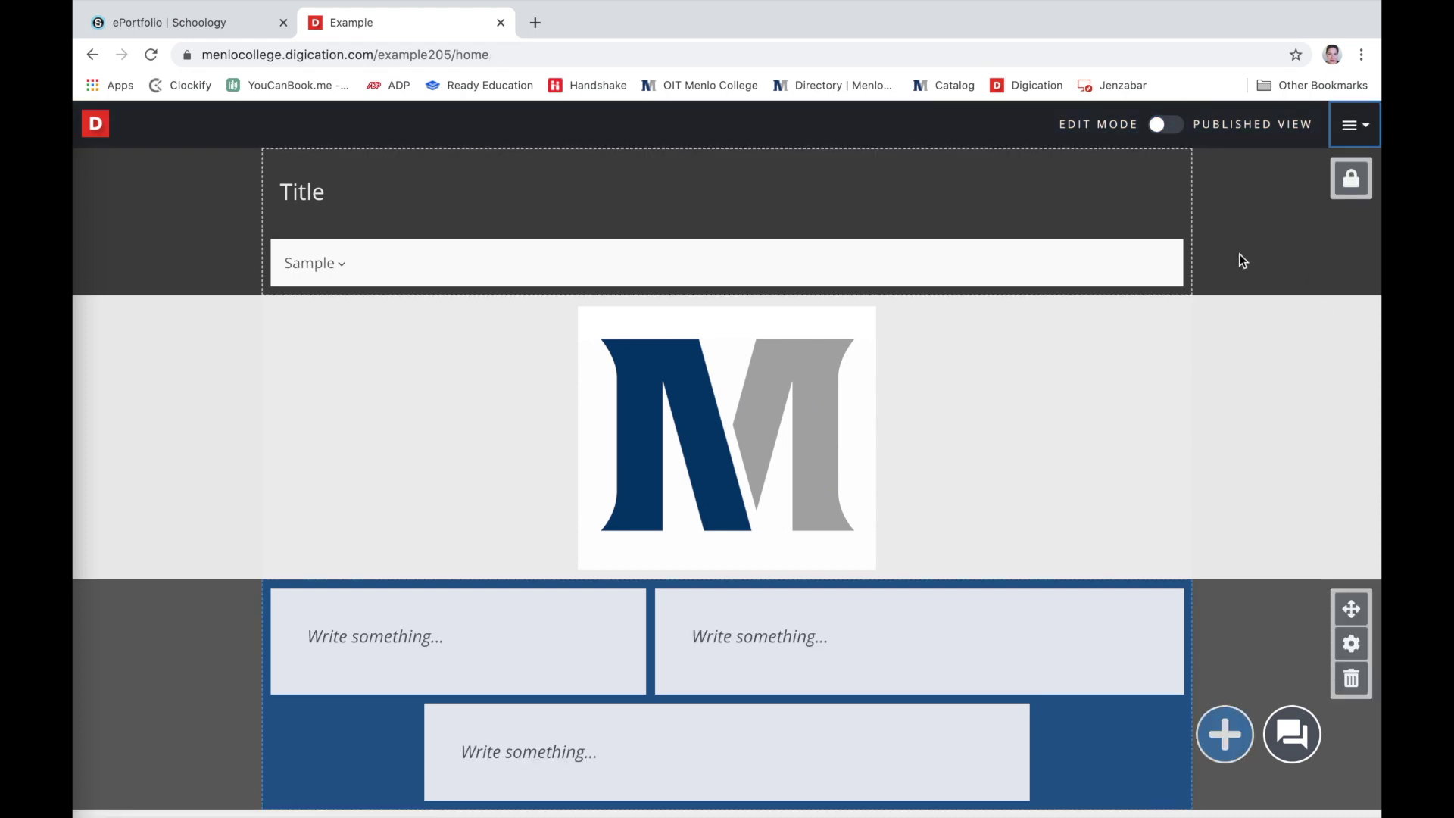
pyautogui.click(1364, 133)
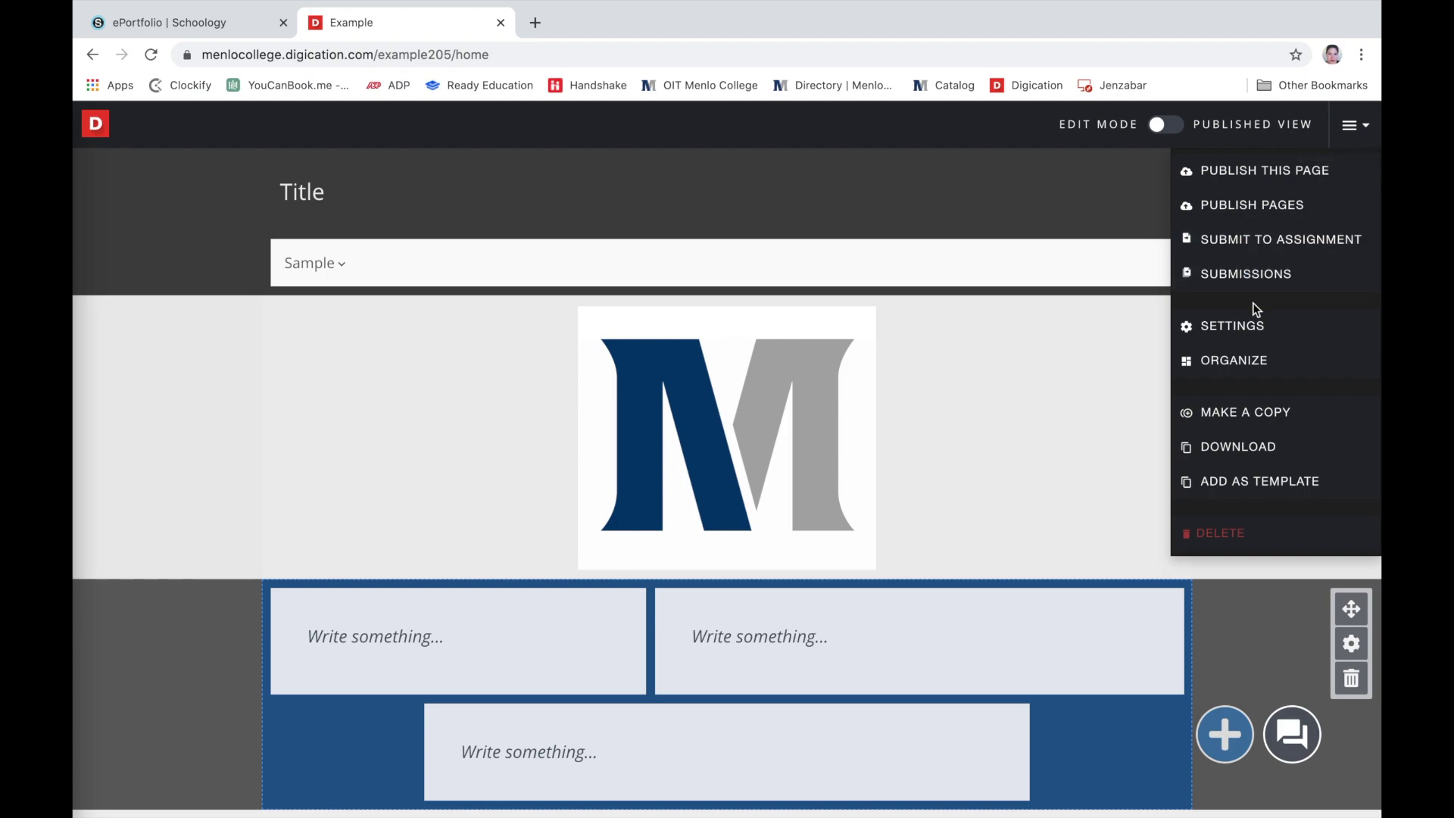
pyautogui.click(1254, 333)
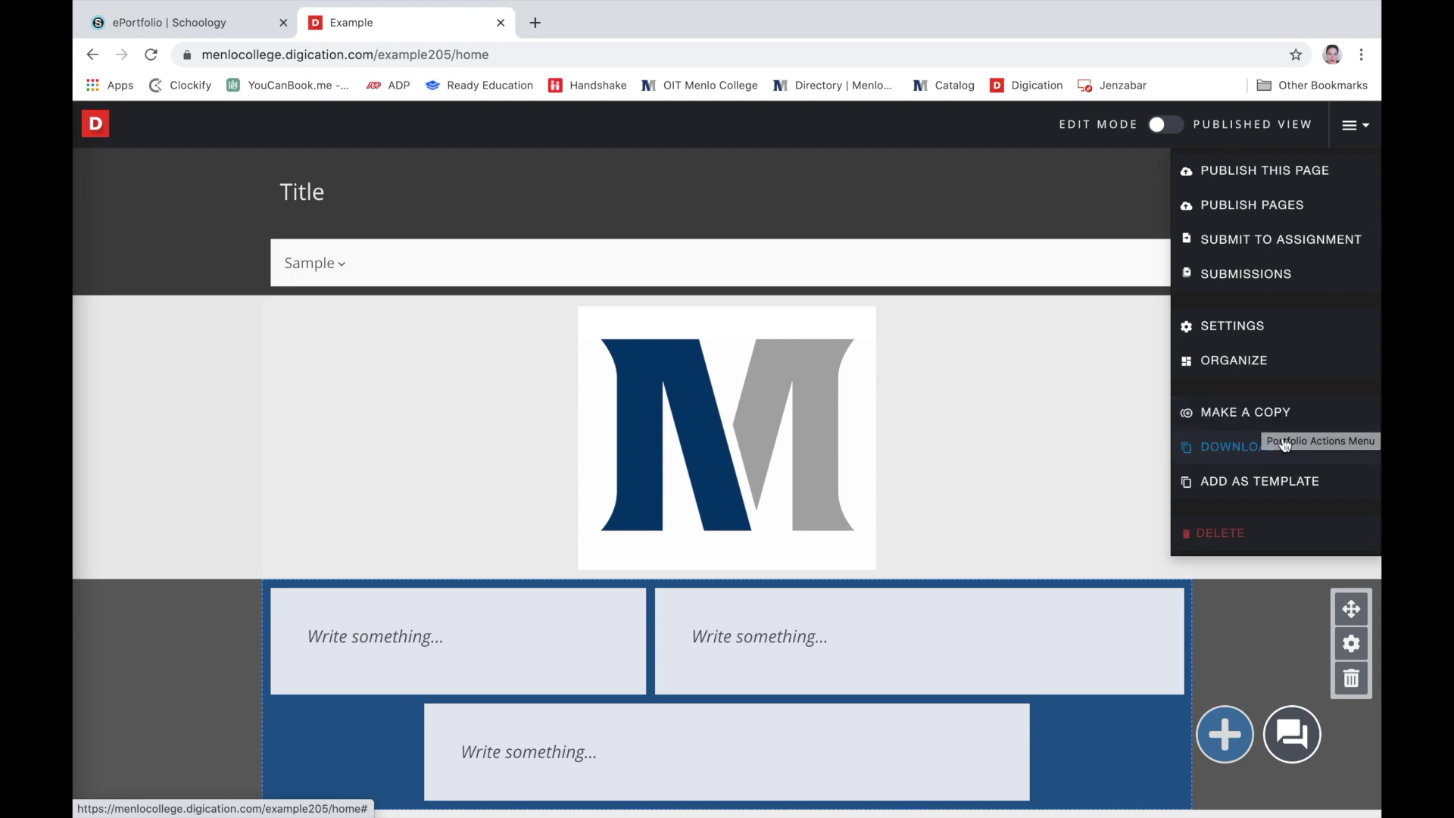
# - Permanently delete the ePortfolio, confirming with the phrase "delete portfolio"
pyautogui.click(1253, 543)
pyautogui.write('del')
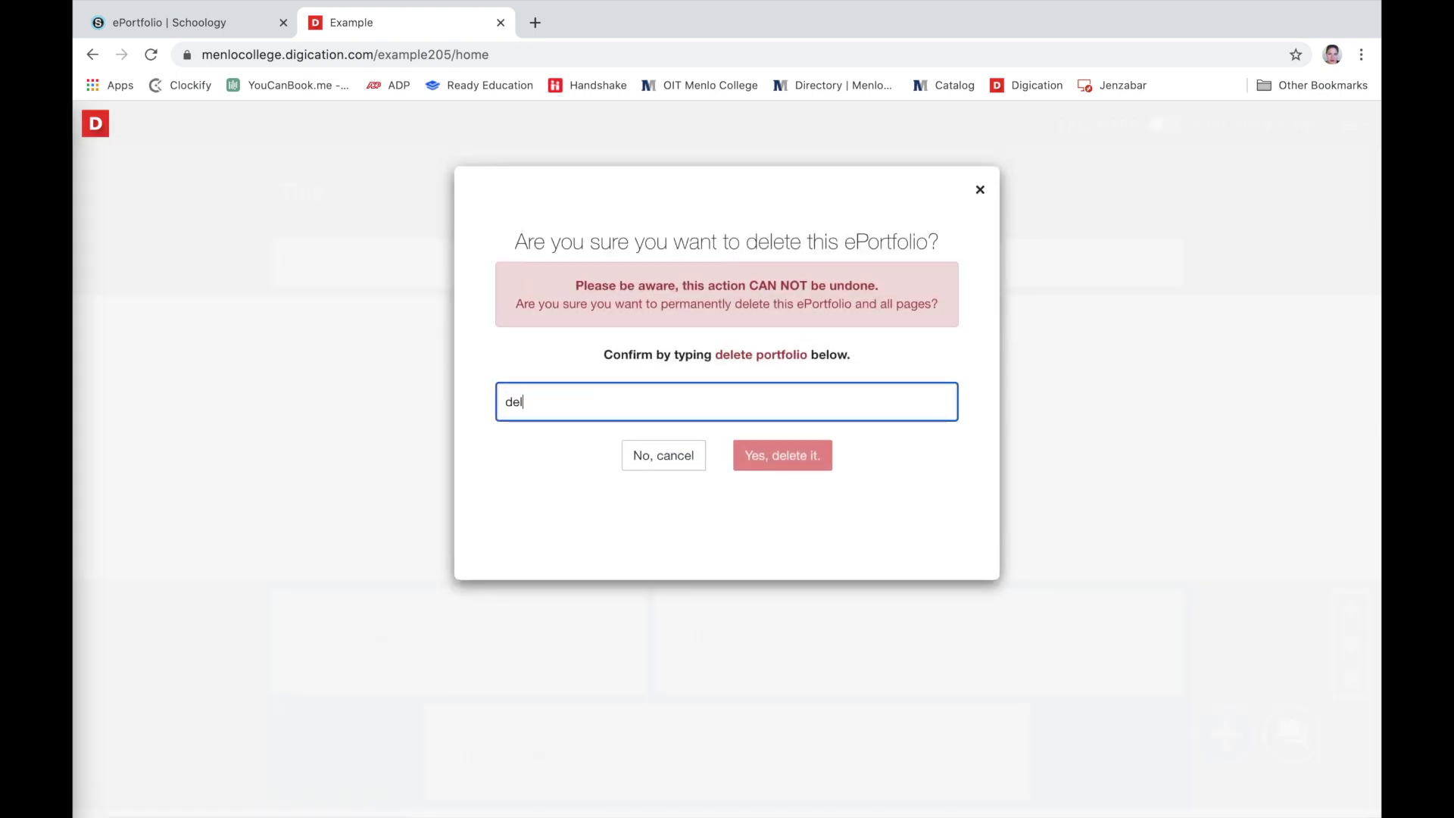
pyautogui.write('ete portfolio')
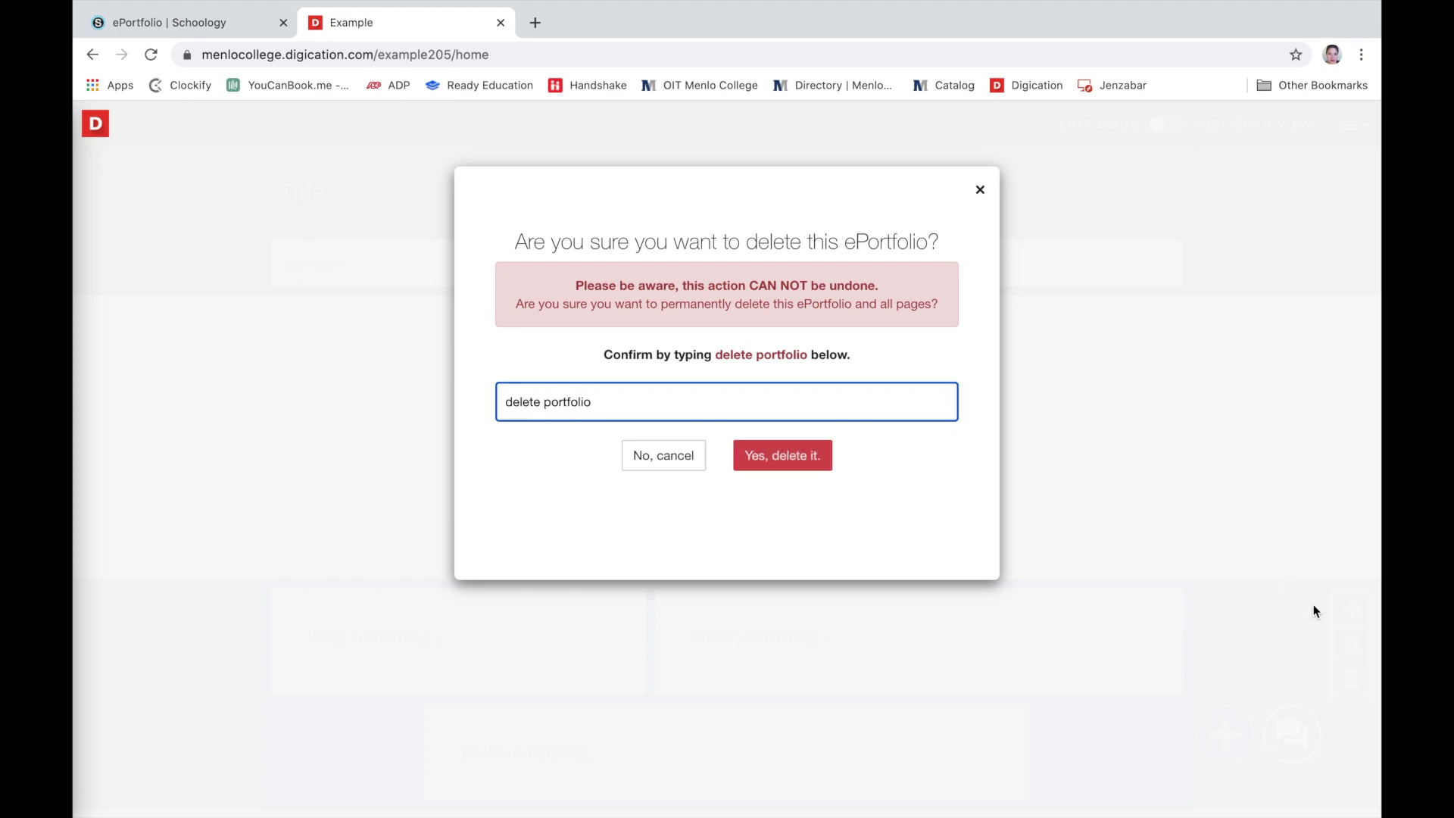
pyautogui.click(784, 457)
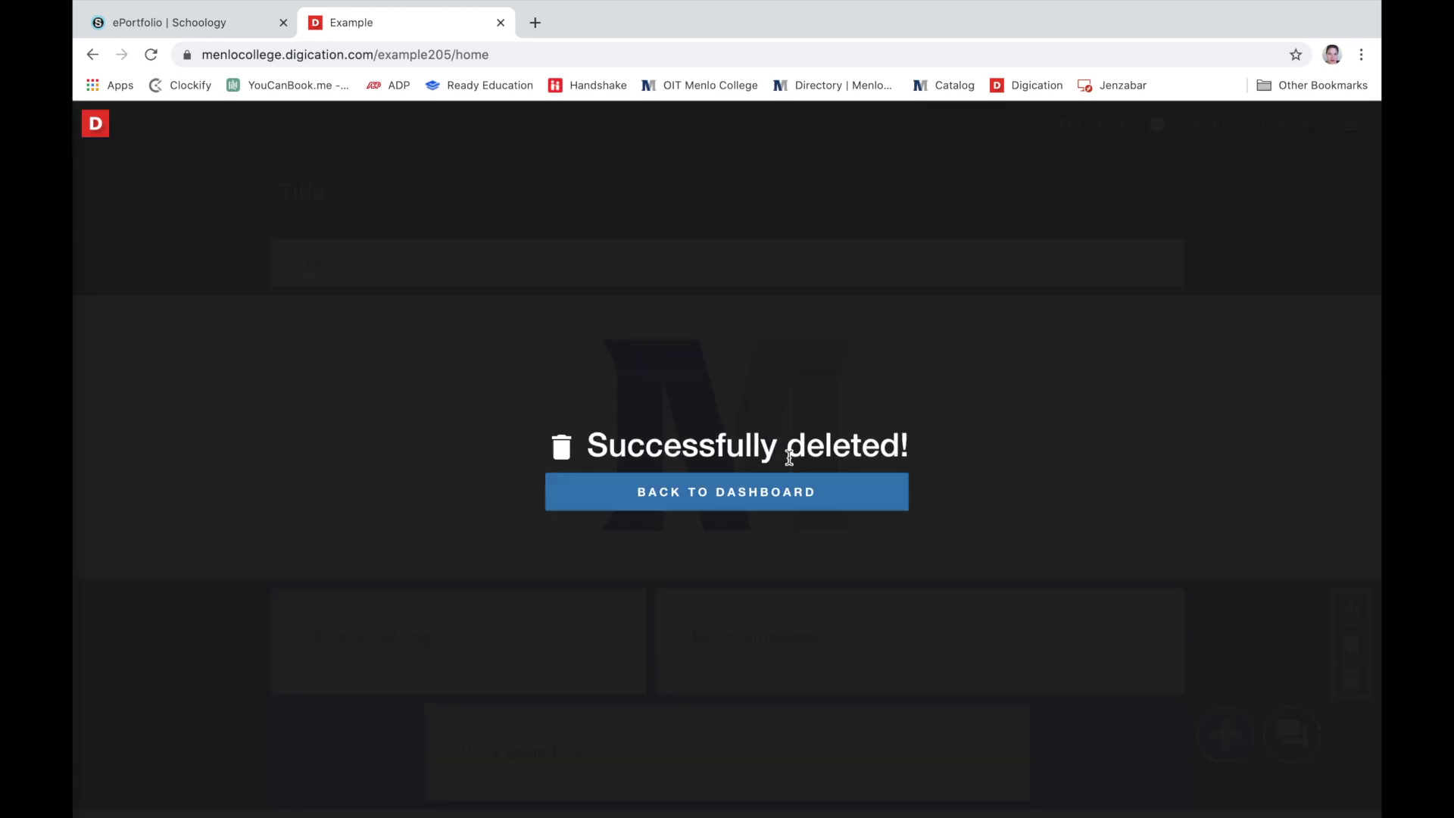